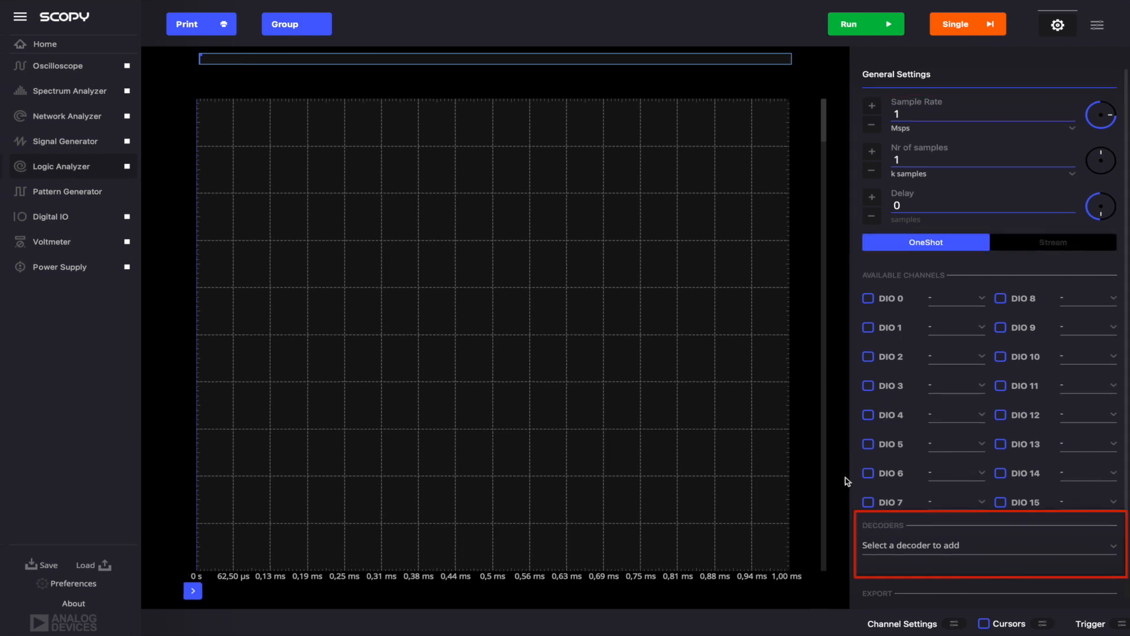
scroll(903, 576, "down", 2)
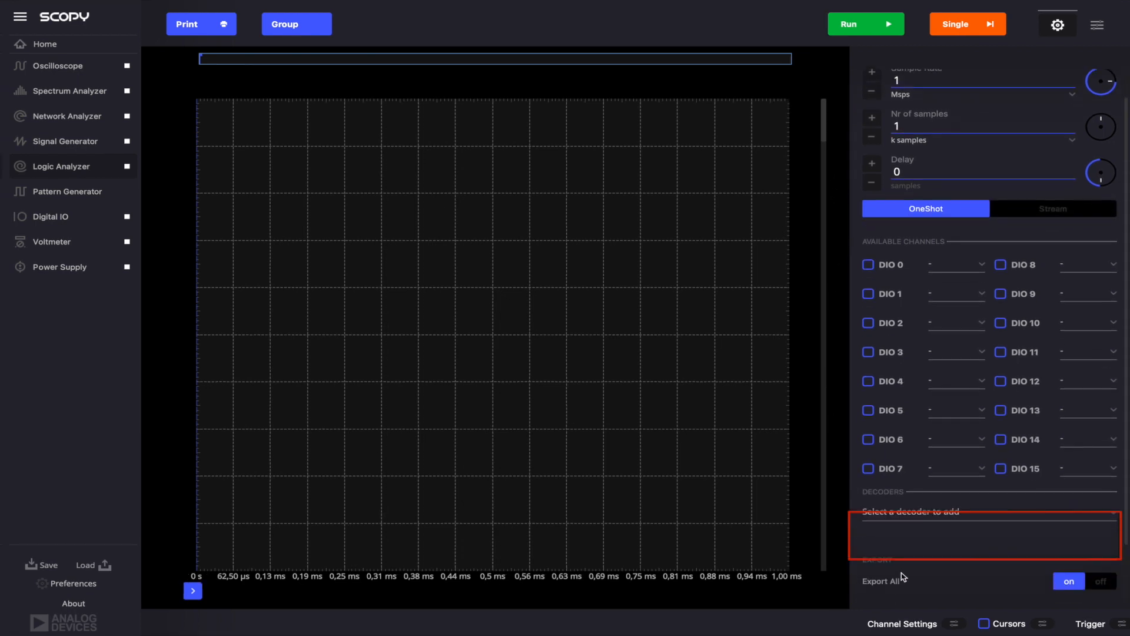
scroll(902, 576, "up", 3)
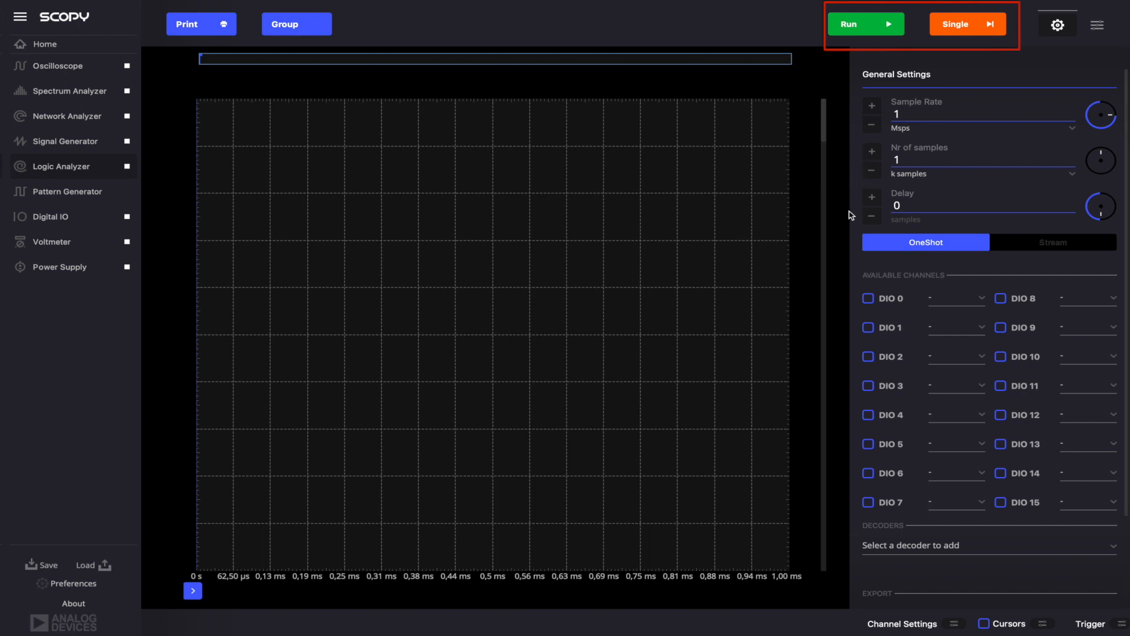
left_click(1051, 21)
left_click(1053, 22)
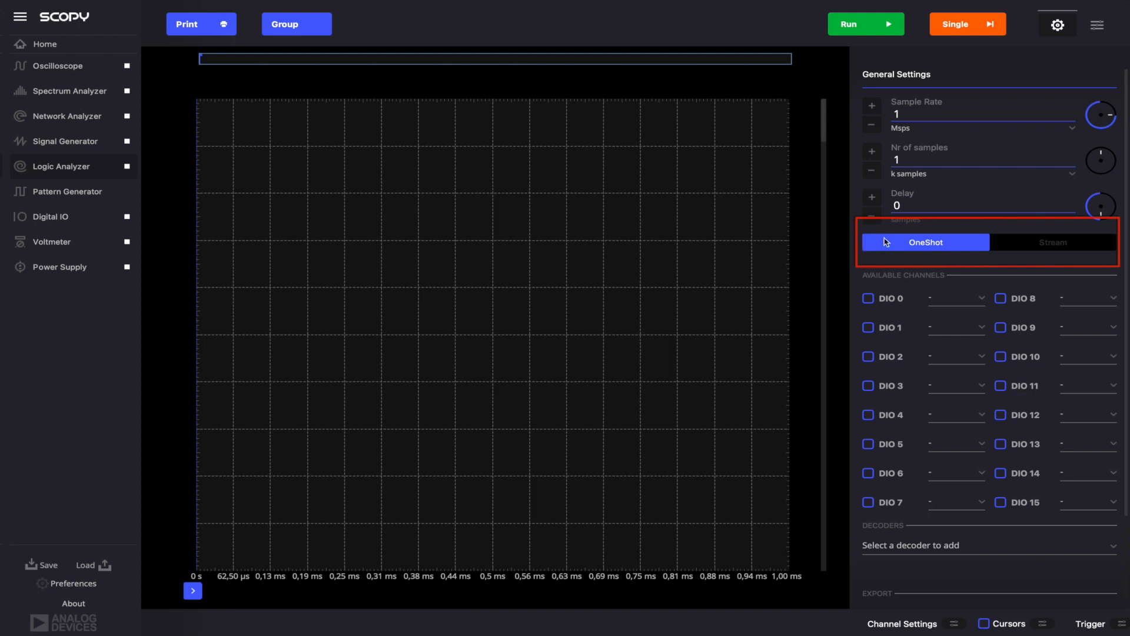
Step: Switch the acquisition mode to Stream and back to OneShot
left_click(1031, 243)
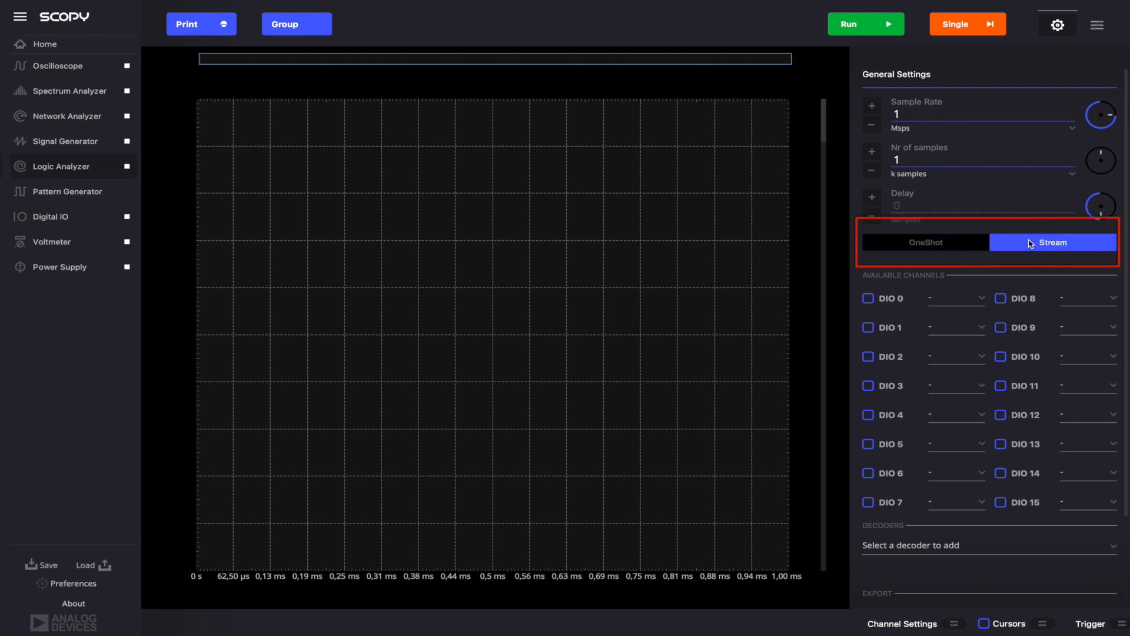
left_click(959, 249)
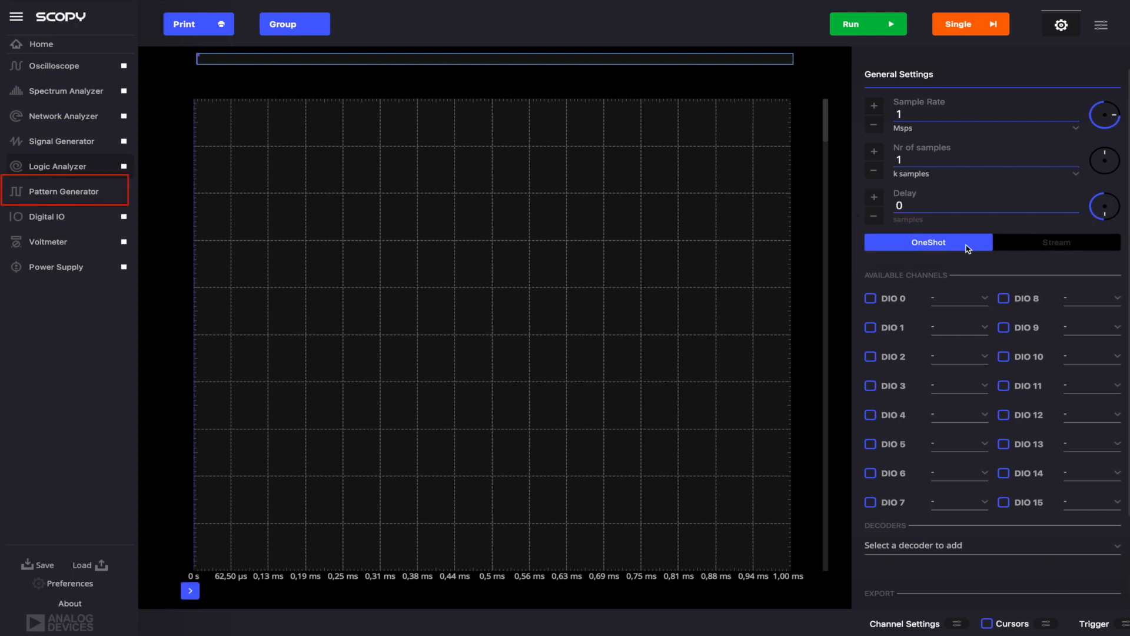
Step: In the Pattern Generator, enable channel DIO 1 and assign it the Clock pattern
left_click(27, 197)
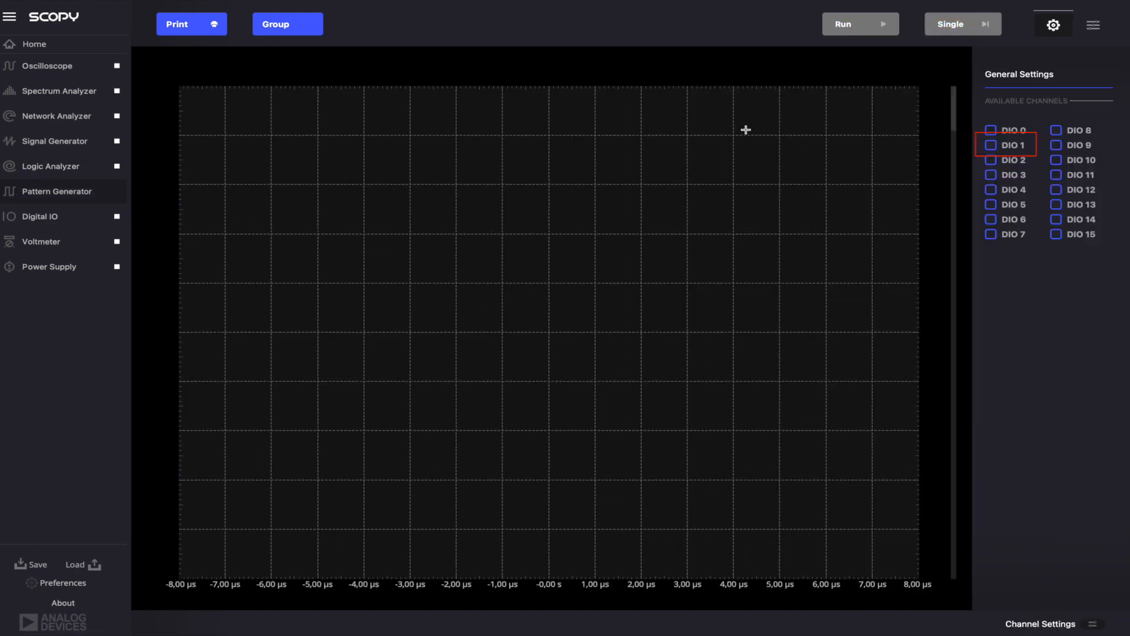
left_click(992, 145)
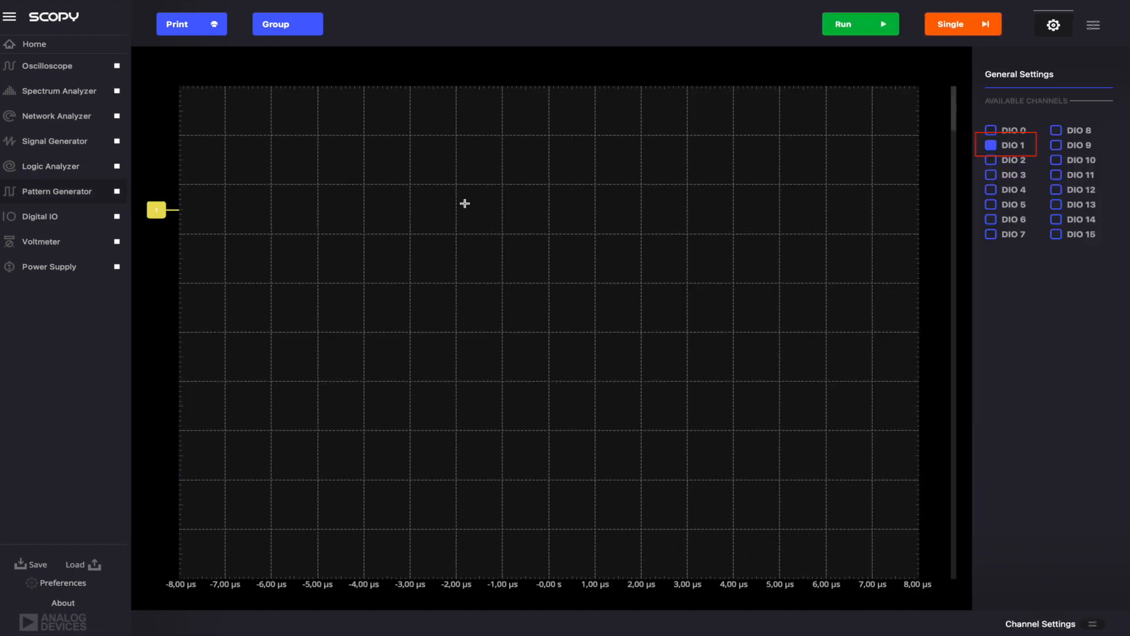
left_click(157, 207)
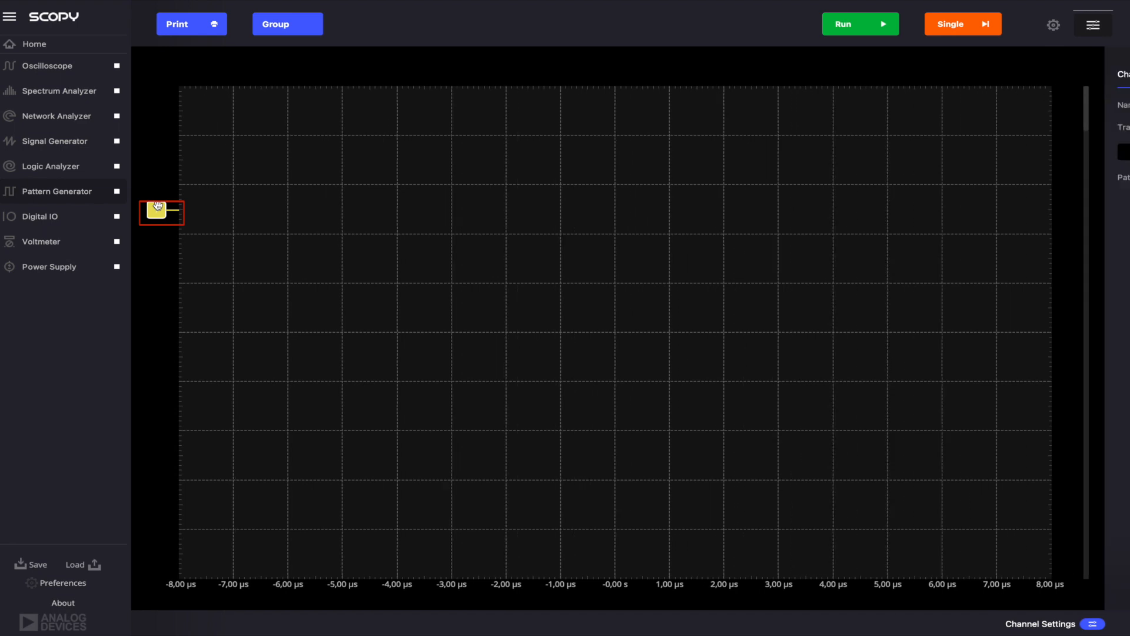
left_click(1018, 186)
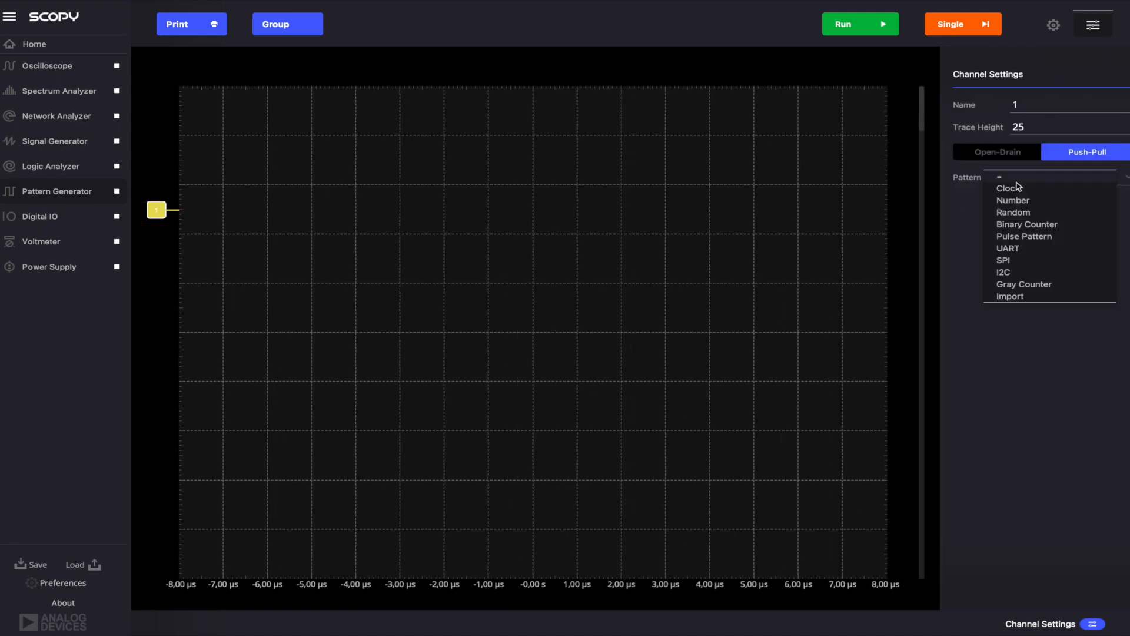
left_click(1018, 191)
Step: Set the frequency of the DIO 1 clock pattern to 500 kHz
left_click(1008, 212)
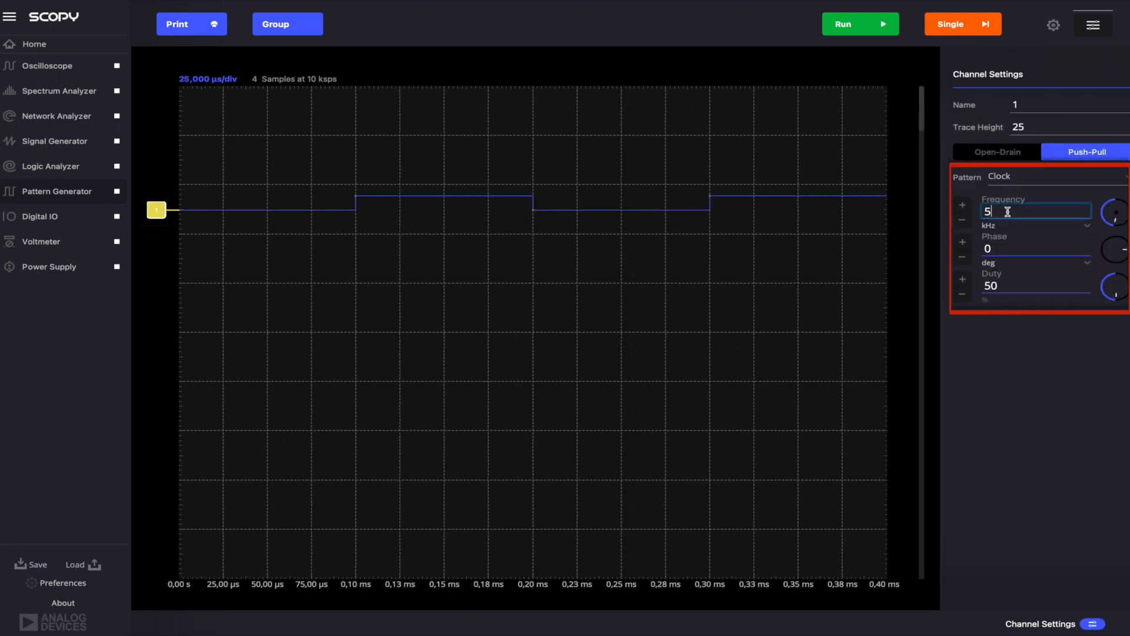
type("00")
key("Return")
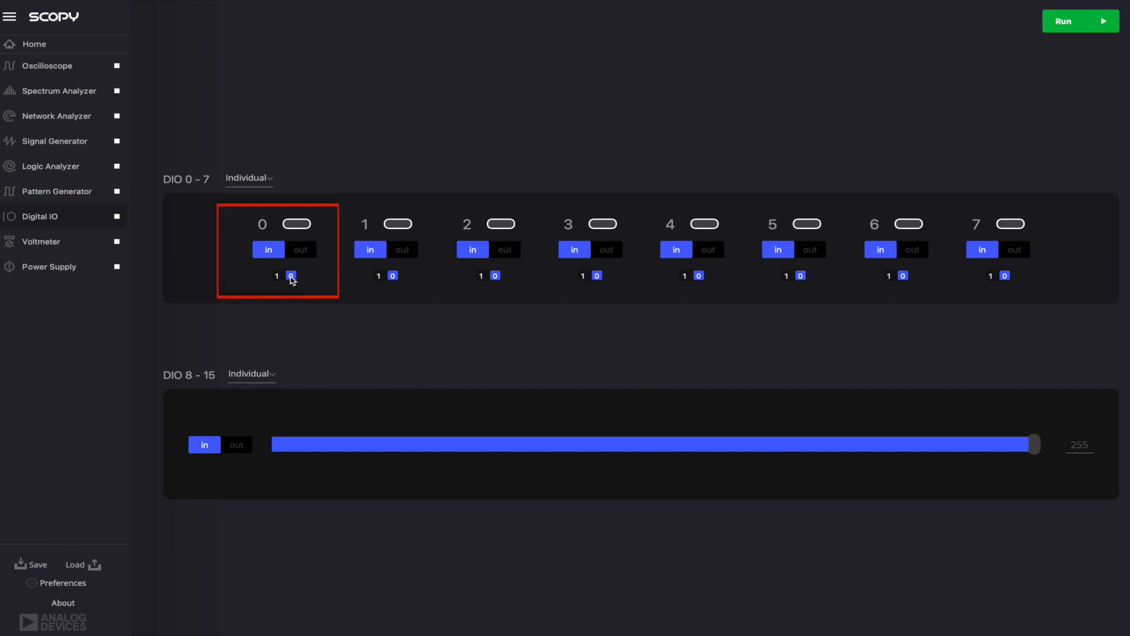
Step: Configure channel 0 in Digital IO as an output
left_click(300, 252)
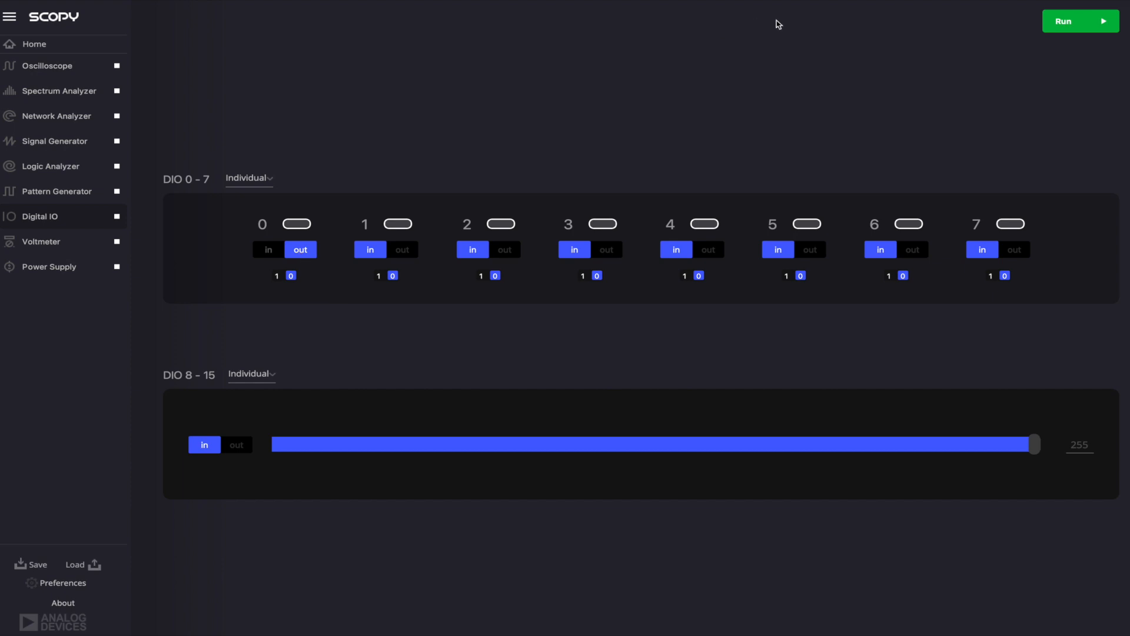
Step: In the Logic Analyzer, enable DIO 1 alongside DIO 0 and set DIO 0's trigger condition to Rising Edge
left_click(64, 168)
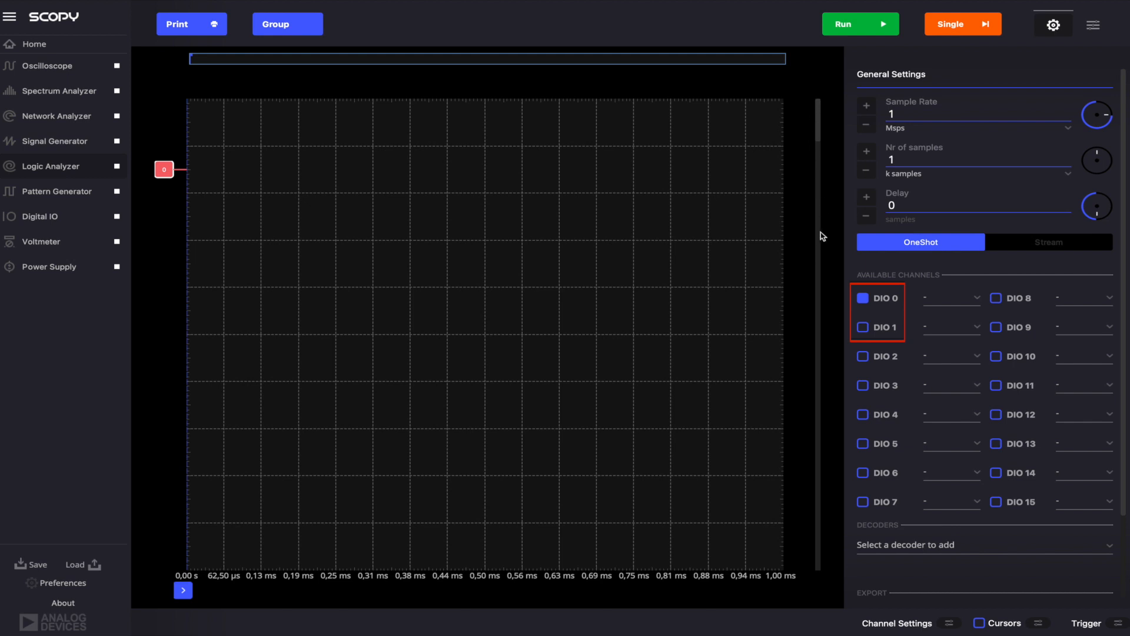
left_click(864, 326)
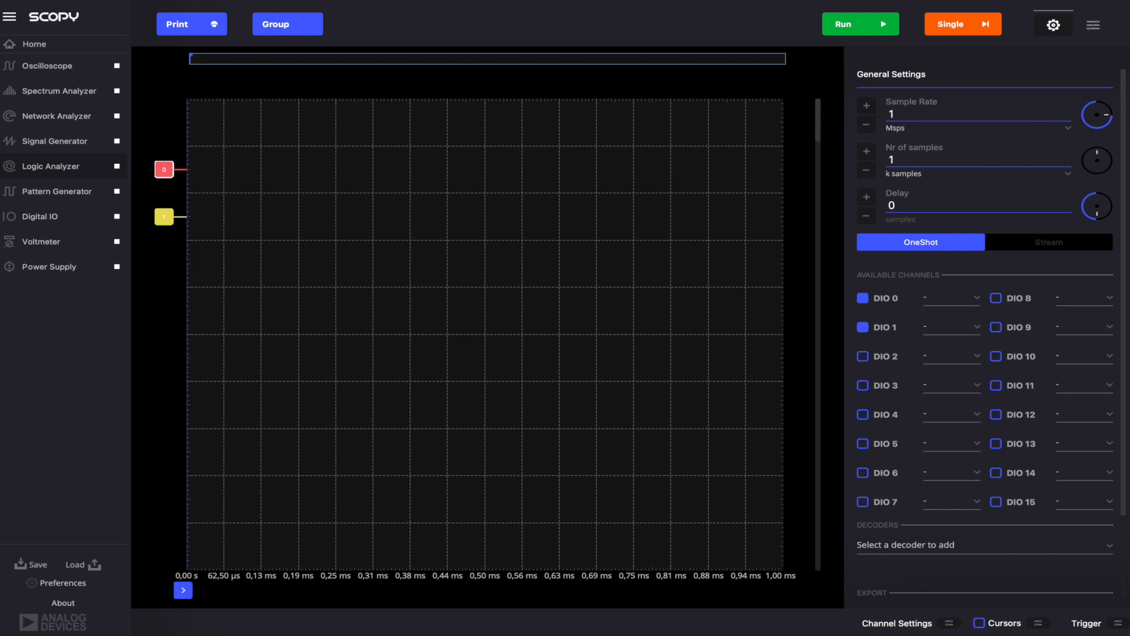
left_click(963, 300)
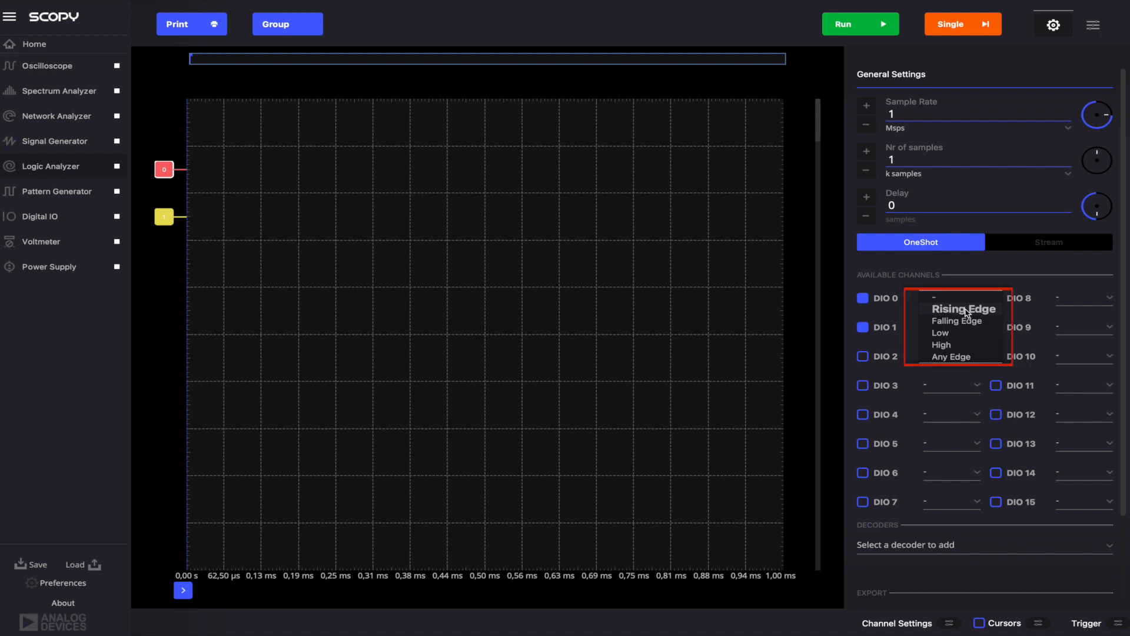
left_click(965, 309)
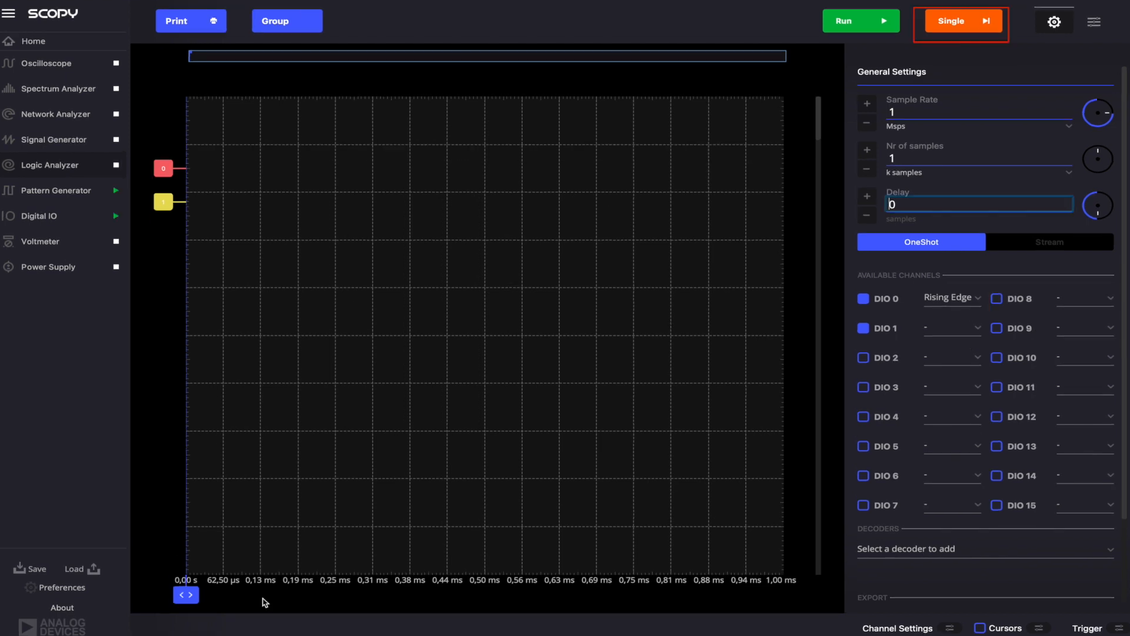
Step: Shift the Logic Analyzer's trigger position about 0.25 ms into the plot and start a single capture
left_click_drag(184, 596, 336, 596)
left_click(960, 23)
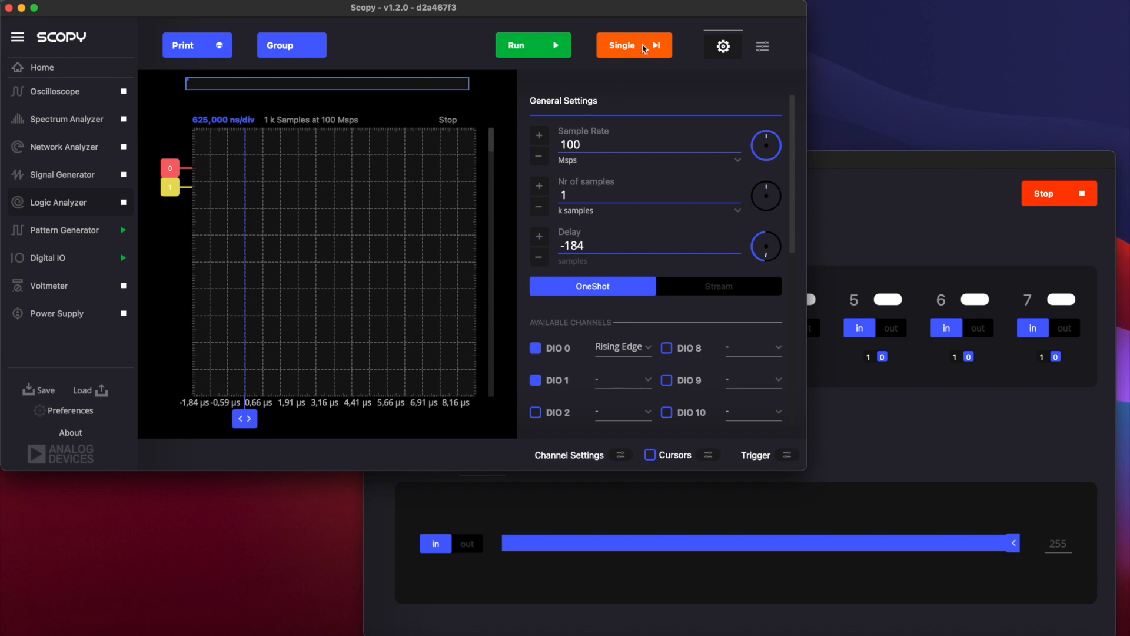
Step: Start a single capture, set the DIO 0 output to 1 in the Digital IO window to trigger it, and return to the Logic Analyzer
left_click(645, 49)
left_click(895, 211)
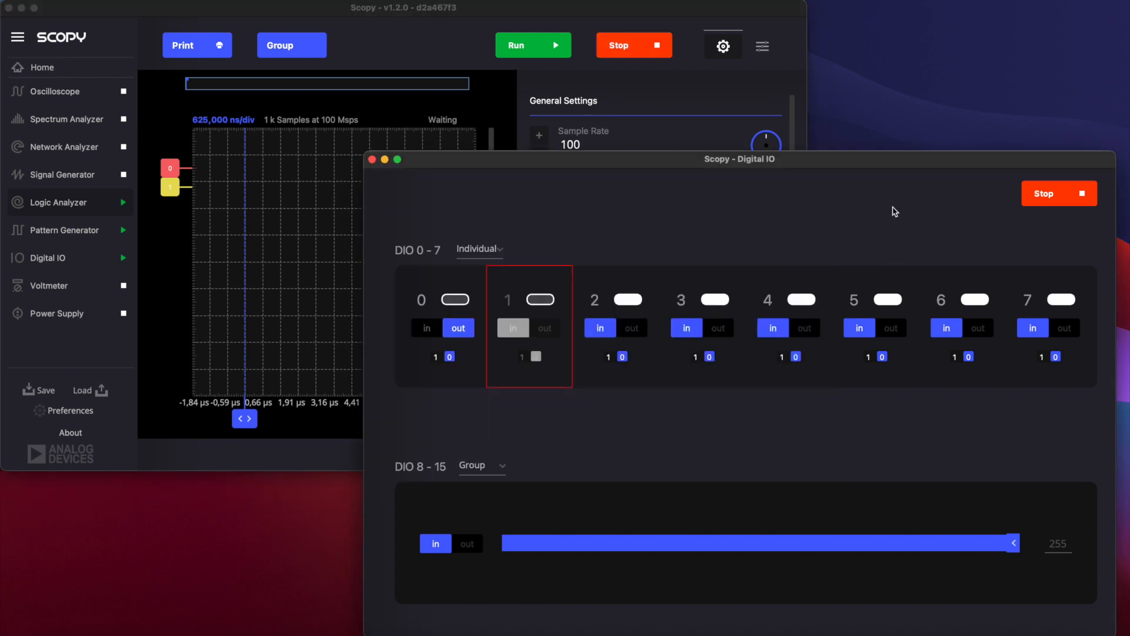
left_click(441, 359)
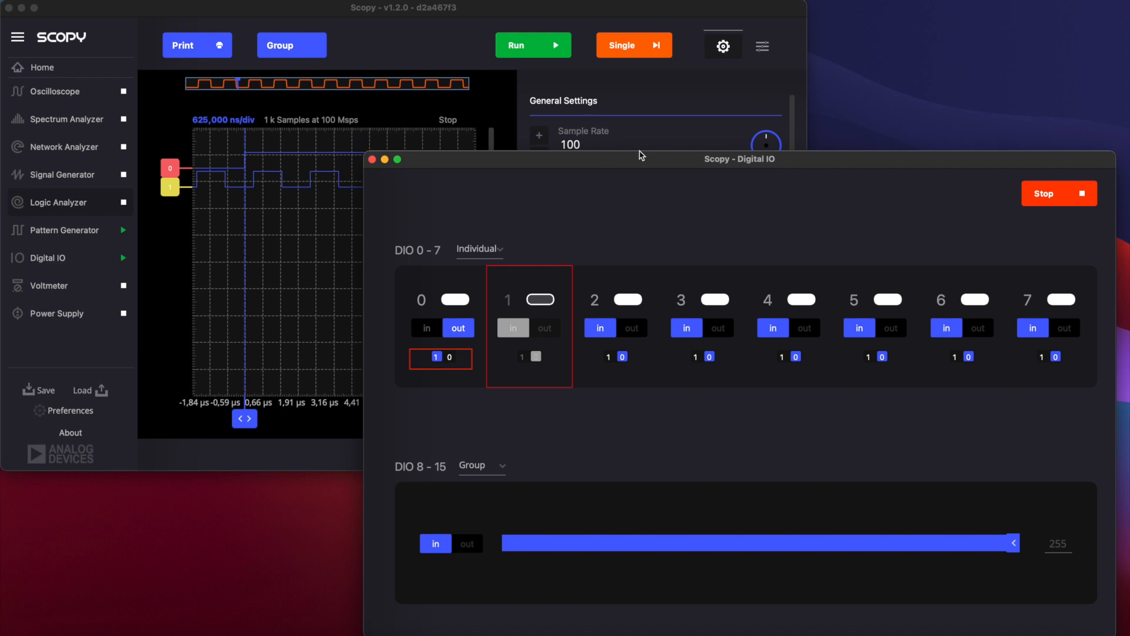
left_click(696, 96)
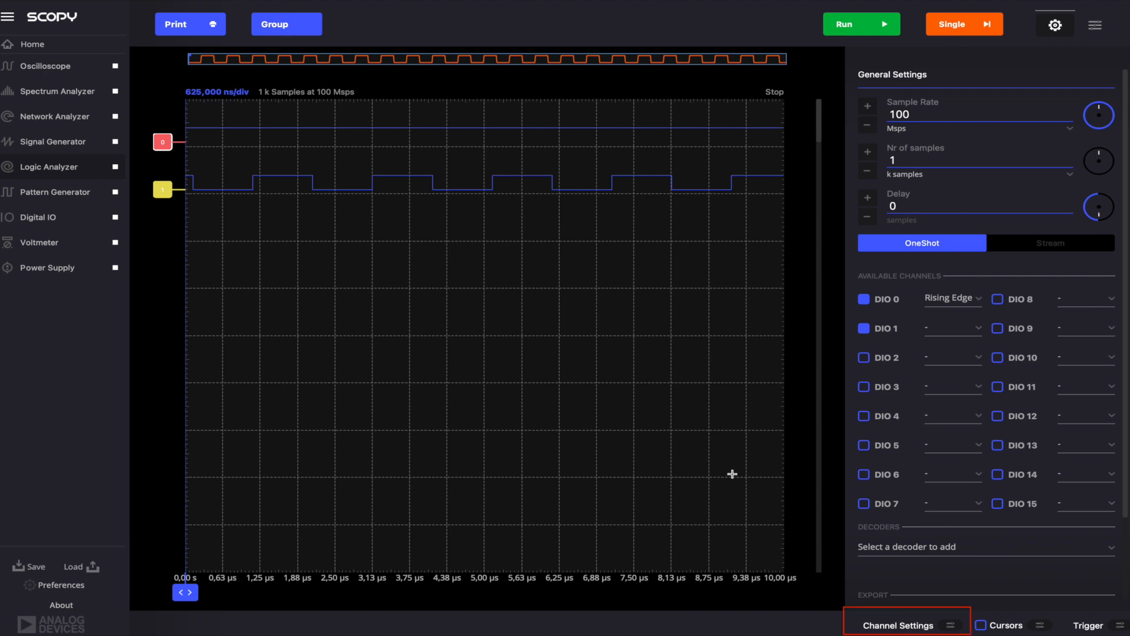
Step: Open DIO 0's channel settings and review the trigger conditions available for it
left_click(899, 626)
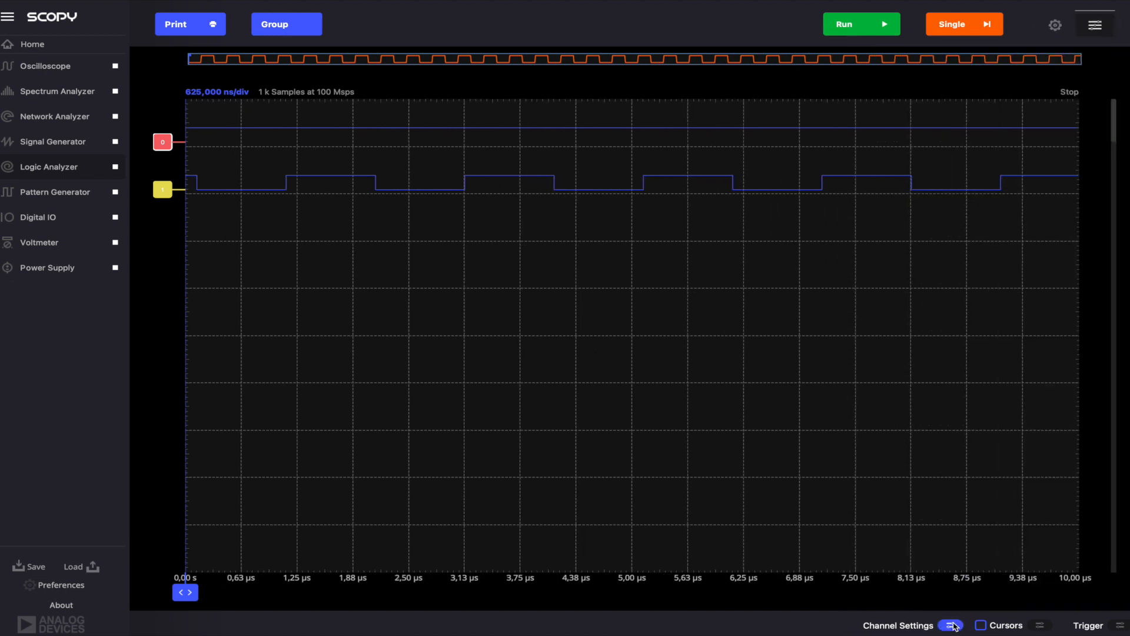
left_click(1054, 121)
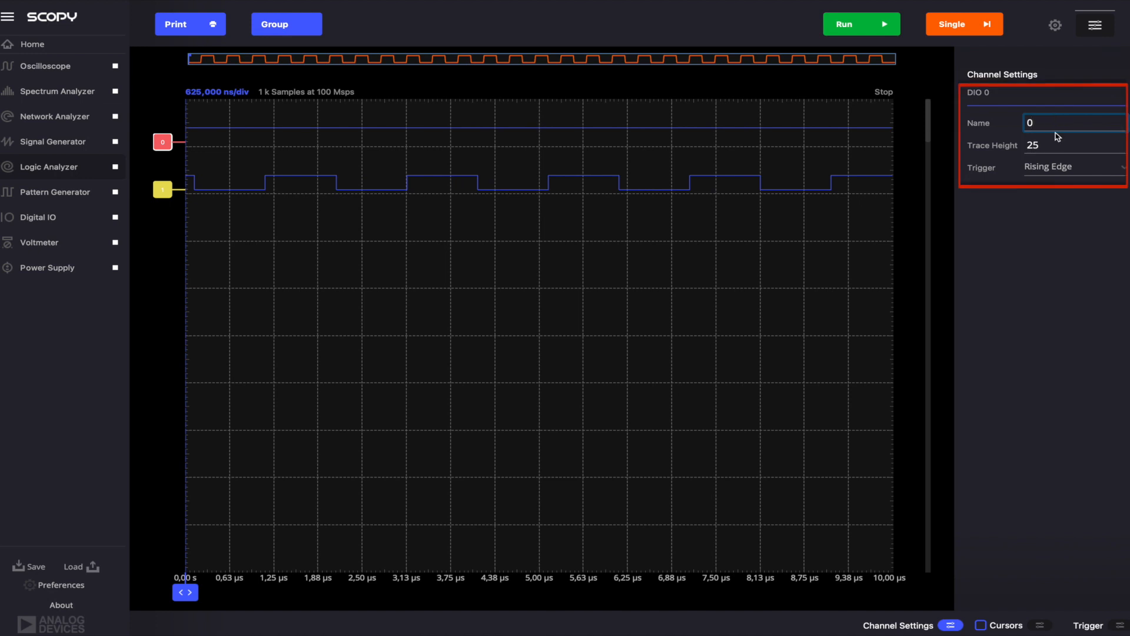
left_click(1102, 169)
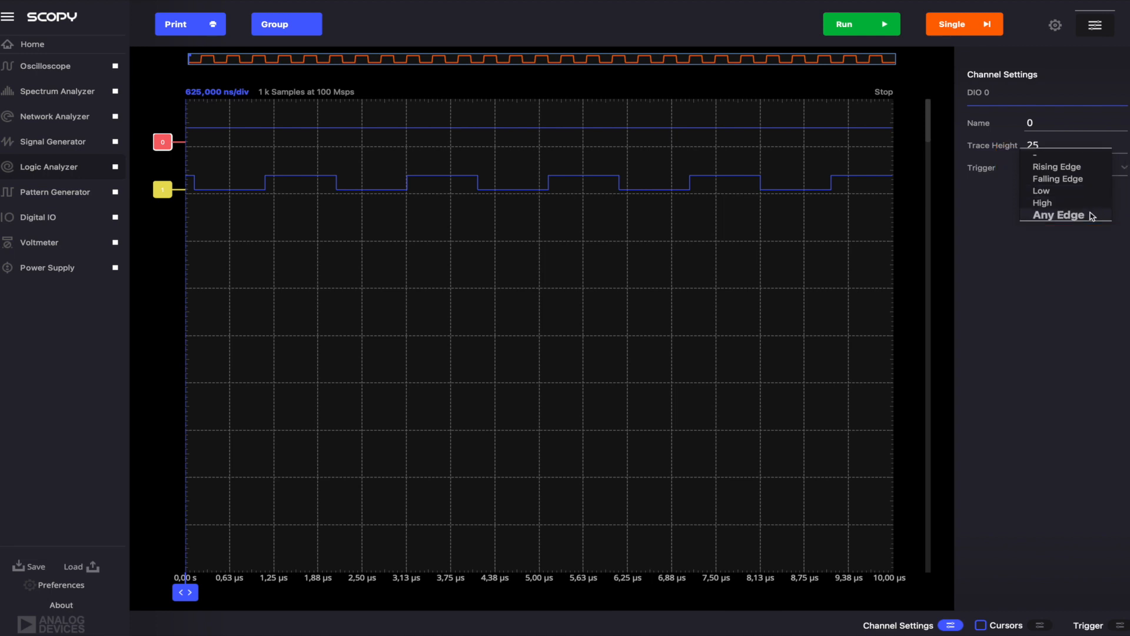
Step: Enable channels DIO 2 and DIO 3 and move the DIO 3 trace down, clear of DIO 2
left_click(1055, 25)
left_click(864, 359)
left_click(865, 388)
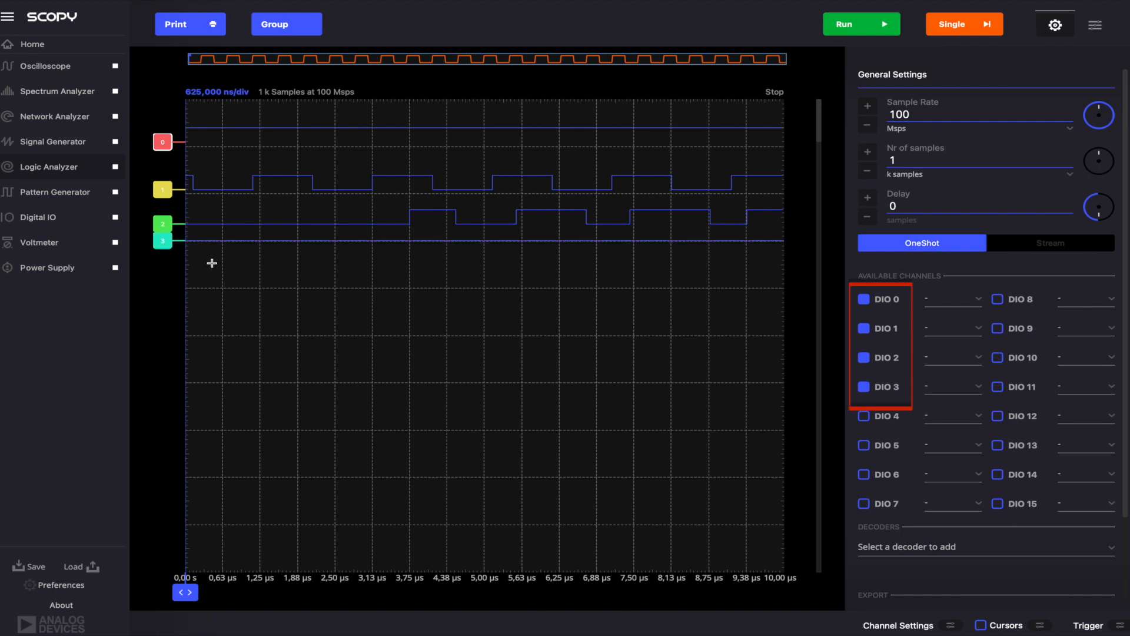
left_click_drag(164, 243, 163, 268)
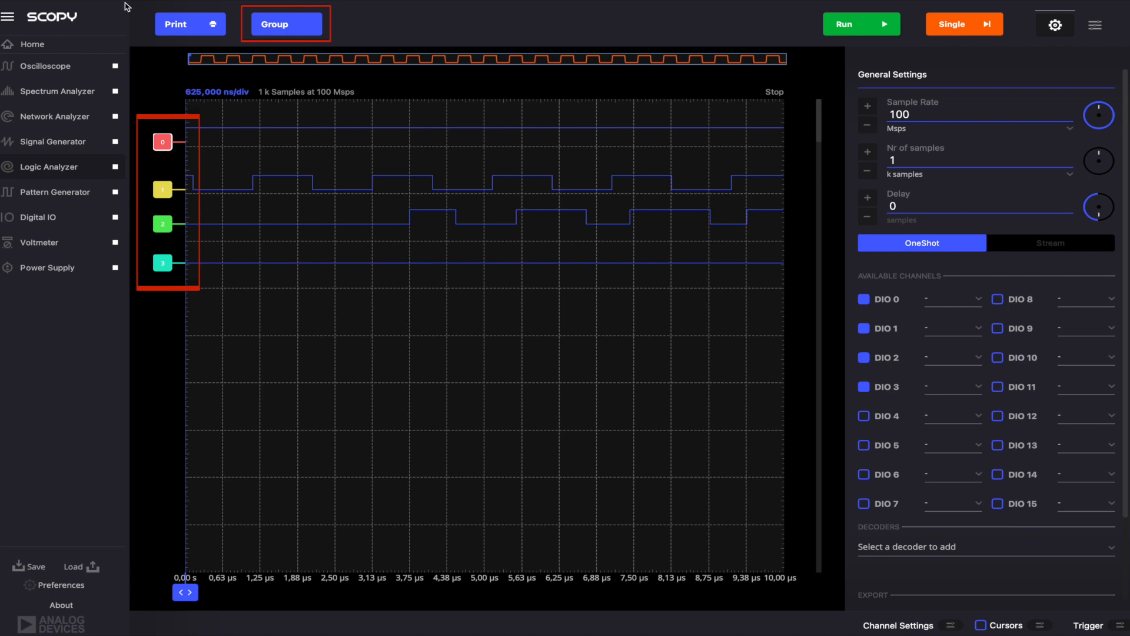
Step: Group the traces of channels 0, 1, 2 and 3 together in the plot
left_click(283, 26)
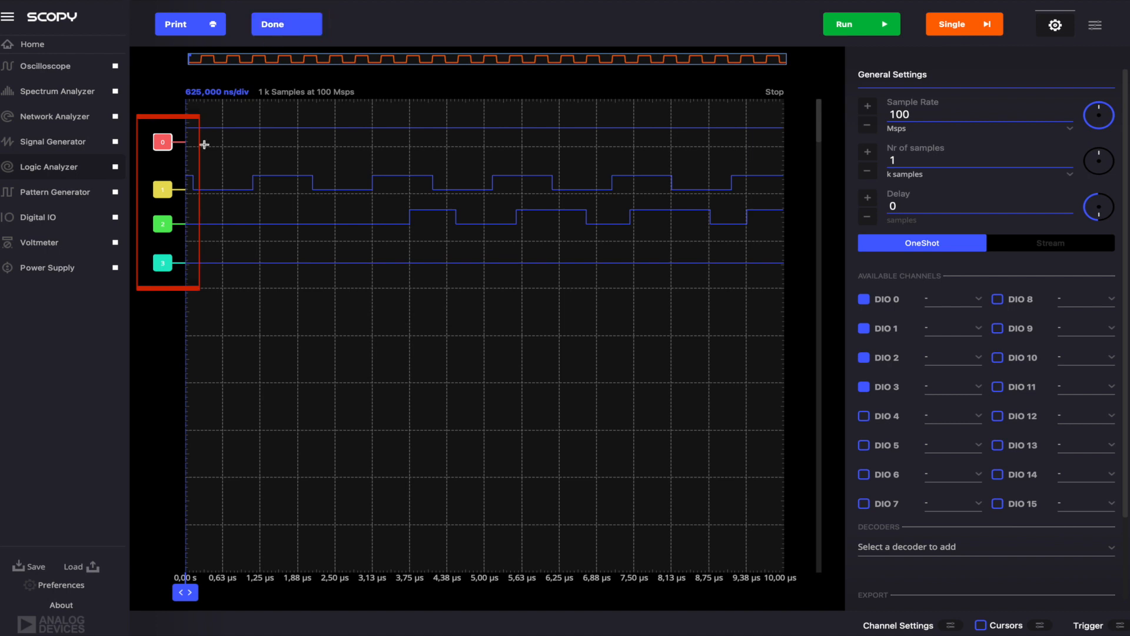
left_click(161, 191)
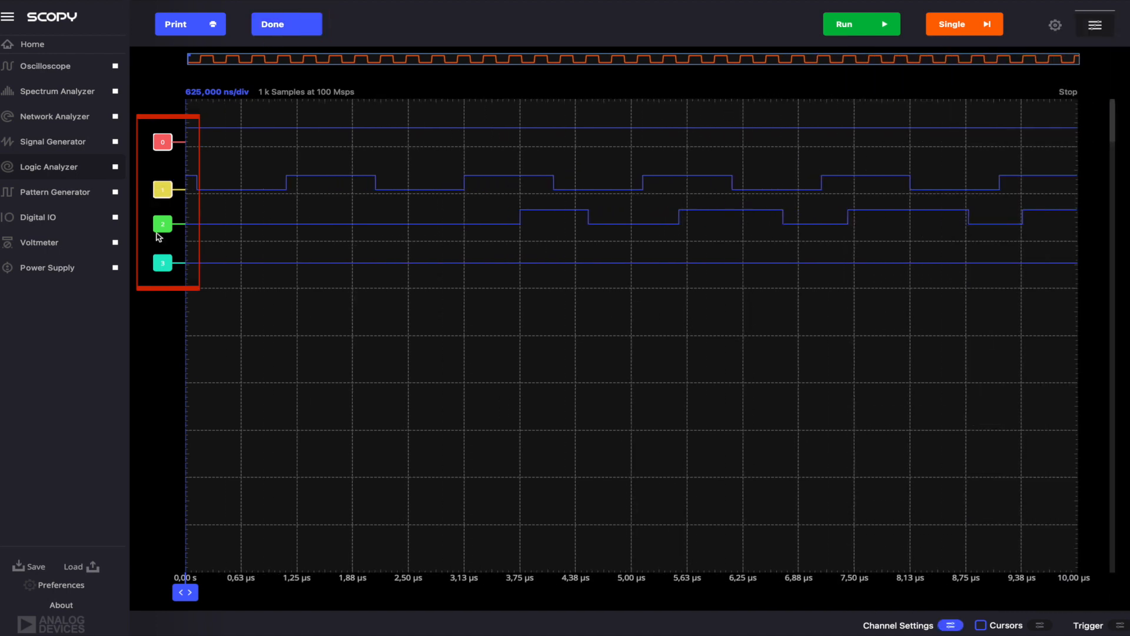
left_click(161, 226)
left_click(160, 264)
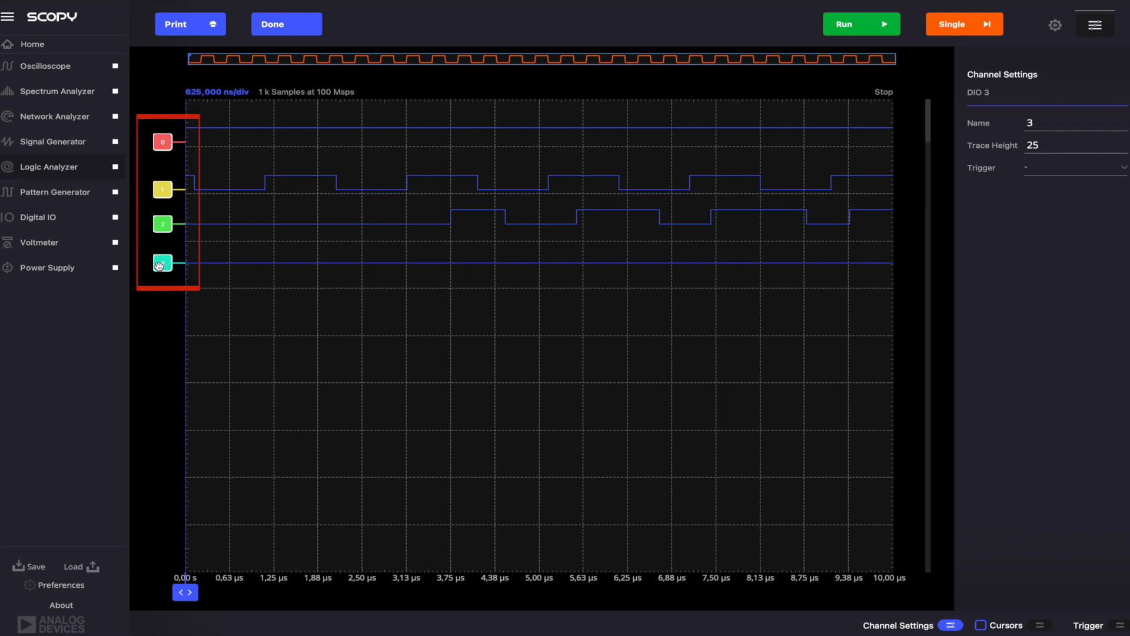
left_click(288, 25)
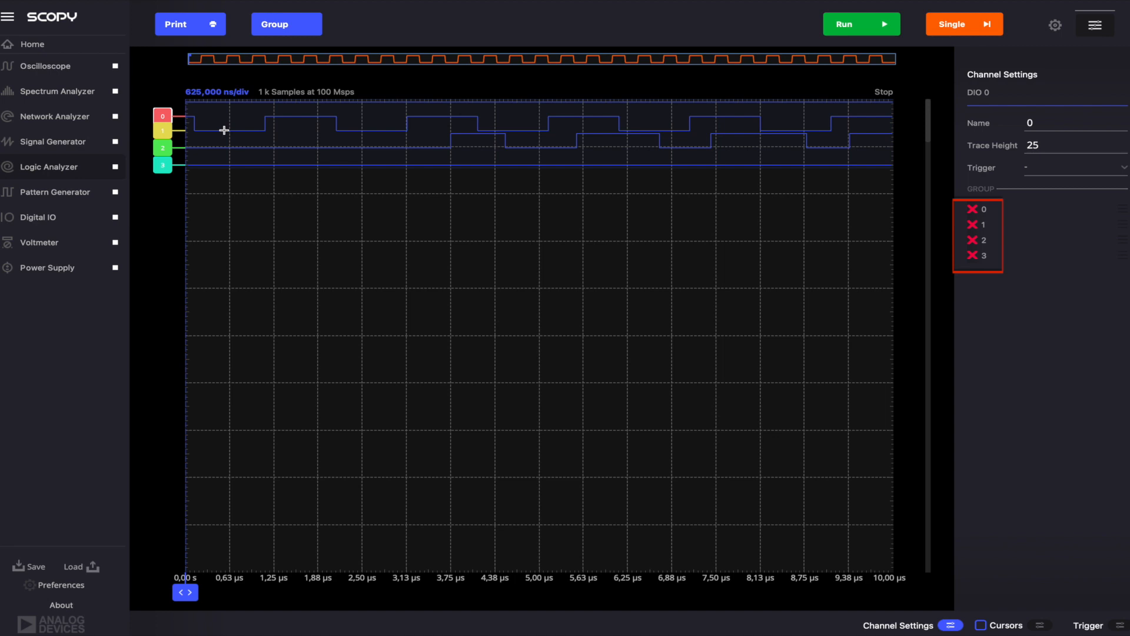
Step: Select channel 2 within the group and set its trigger condition to Falling Edge
left_click(170, 148)
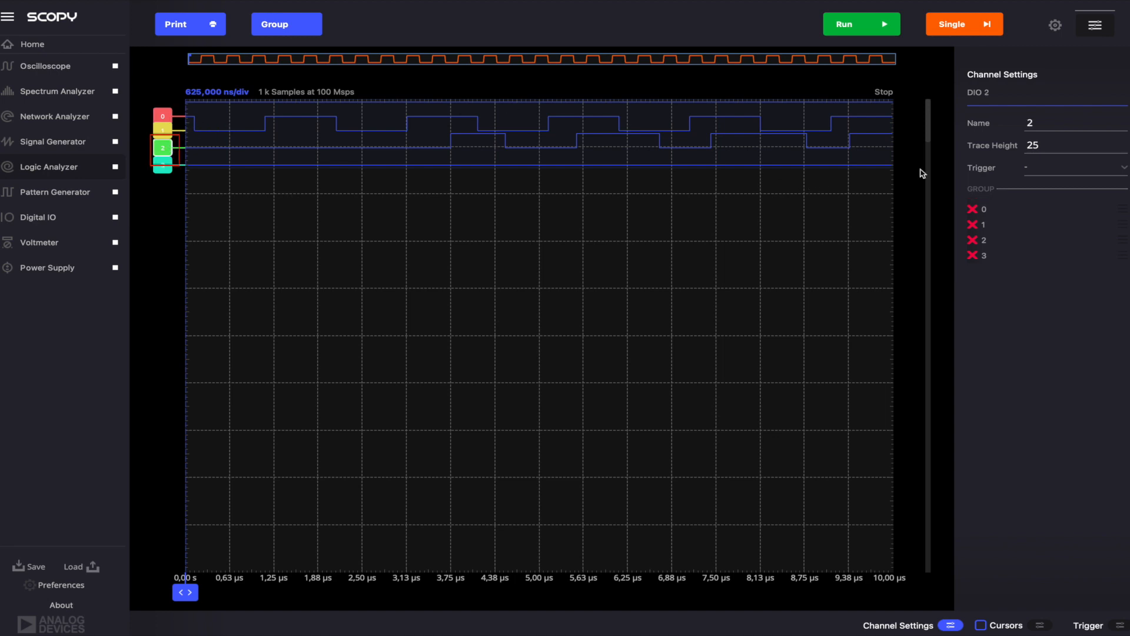
left_click(1070, 168)
left_click(1068, 193)
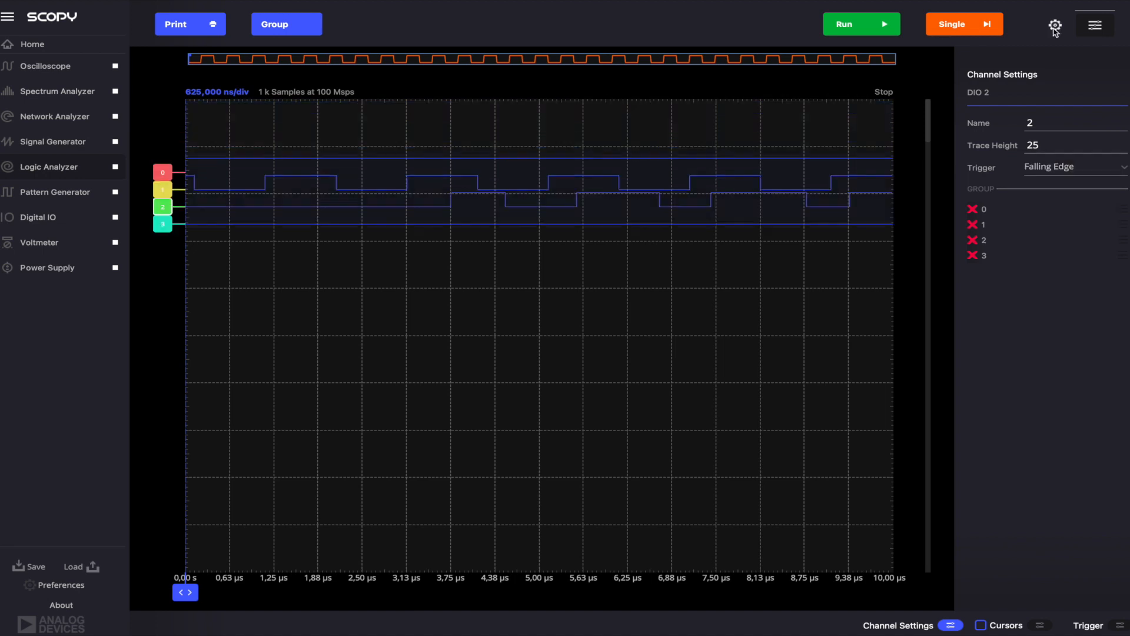
Step: Add an spi decoder to the Logic Analyzer plot
left_click(1055, 26)
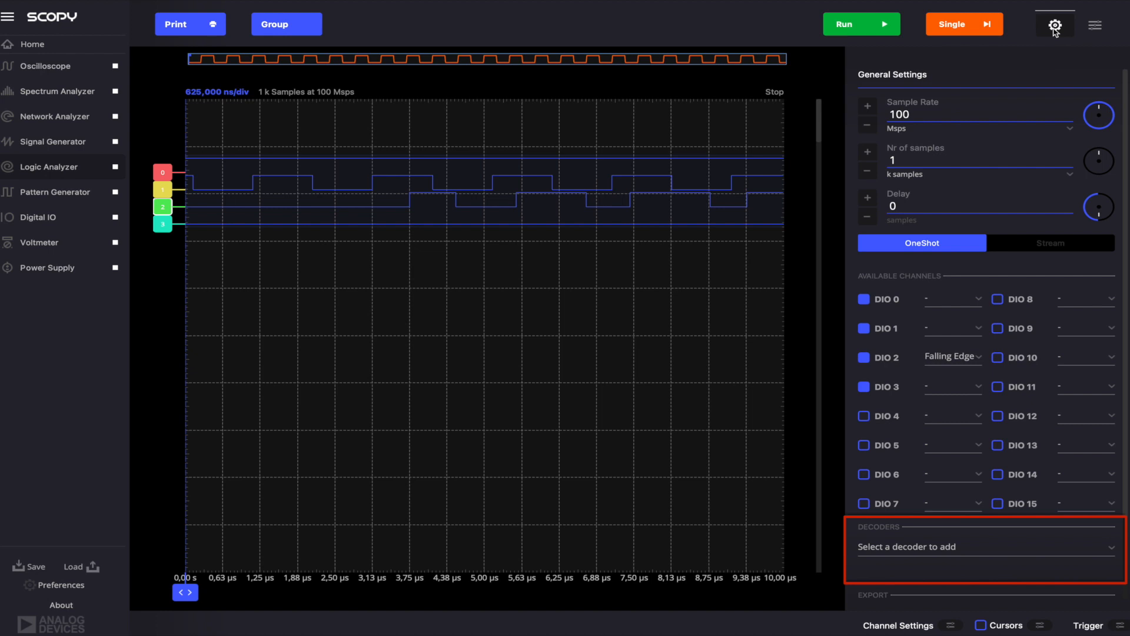
scroll(894, 264, "down", 2)
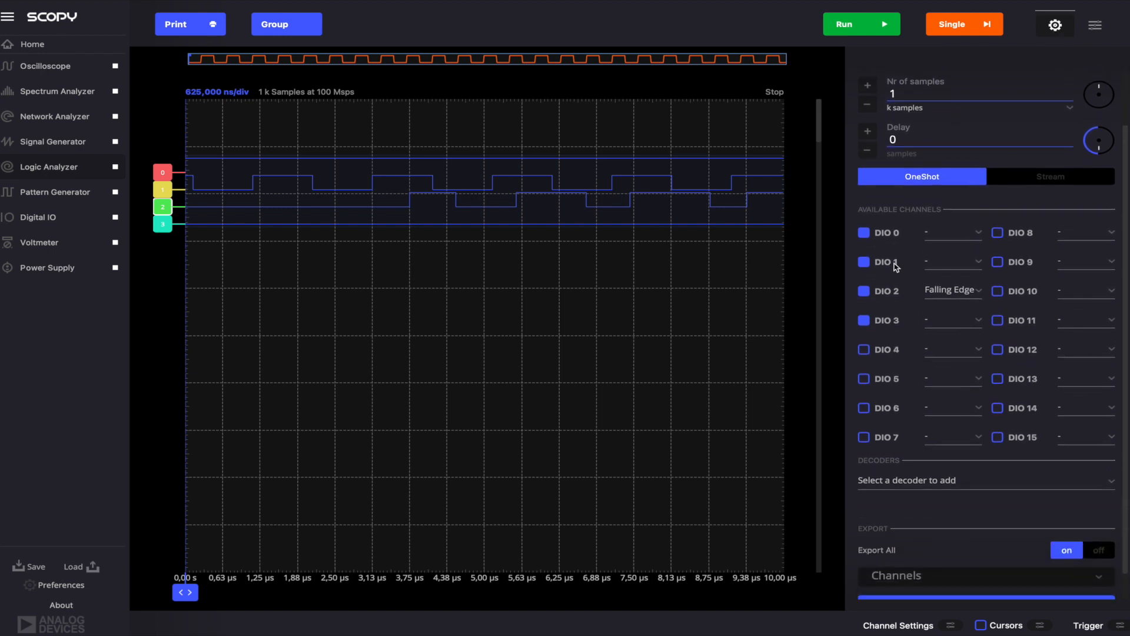
scroll(896, 266, "down", 1)
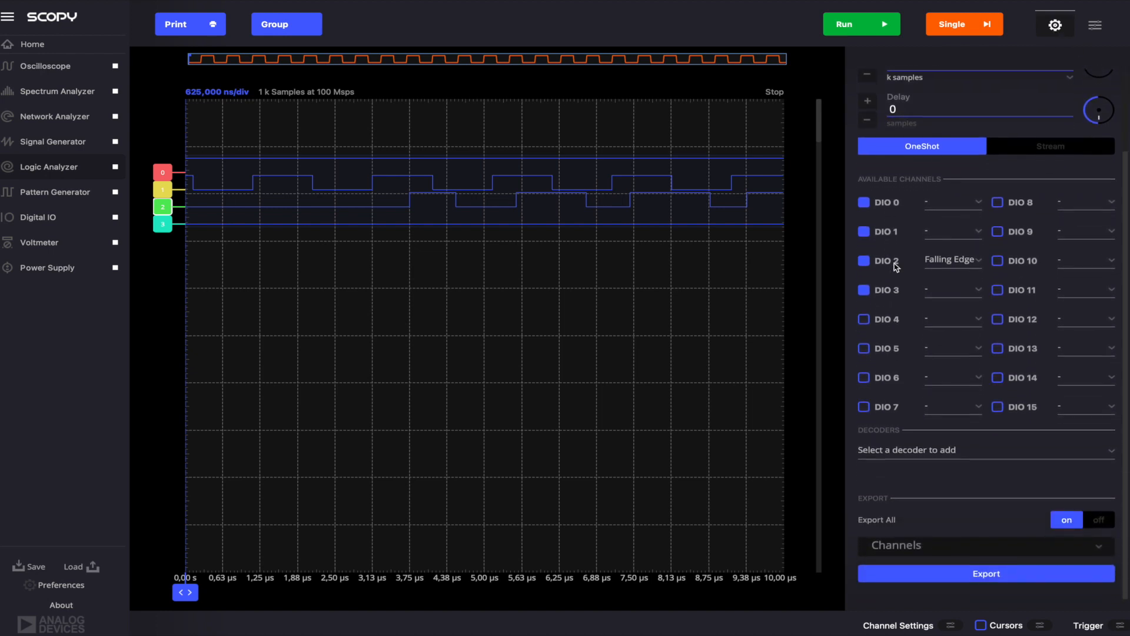
left_click(900, 450)
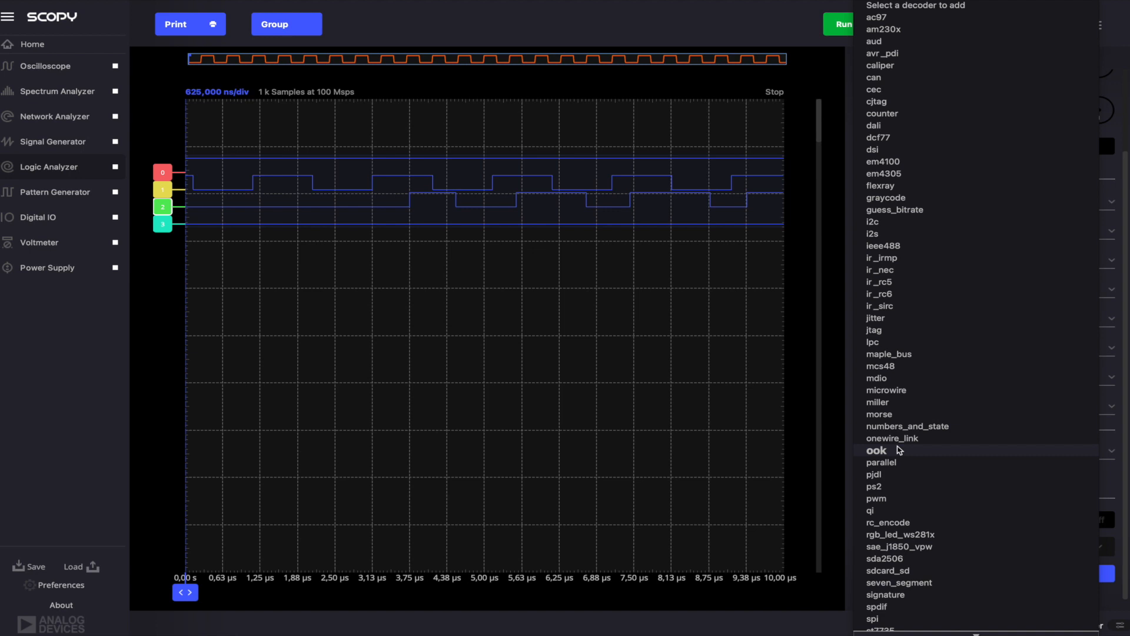
scroll(899, 454, "down", 3)
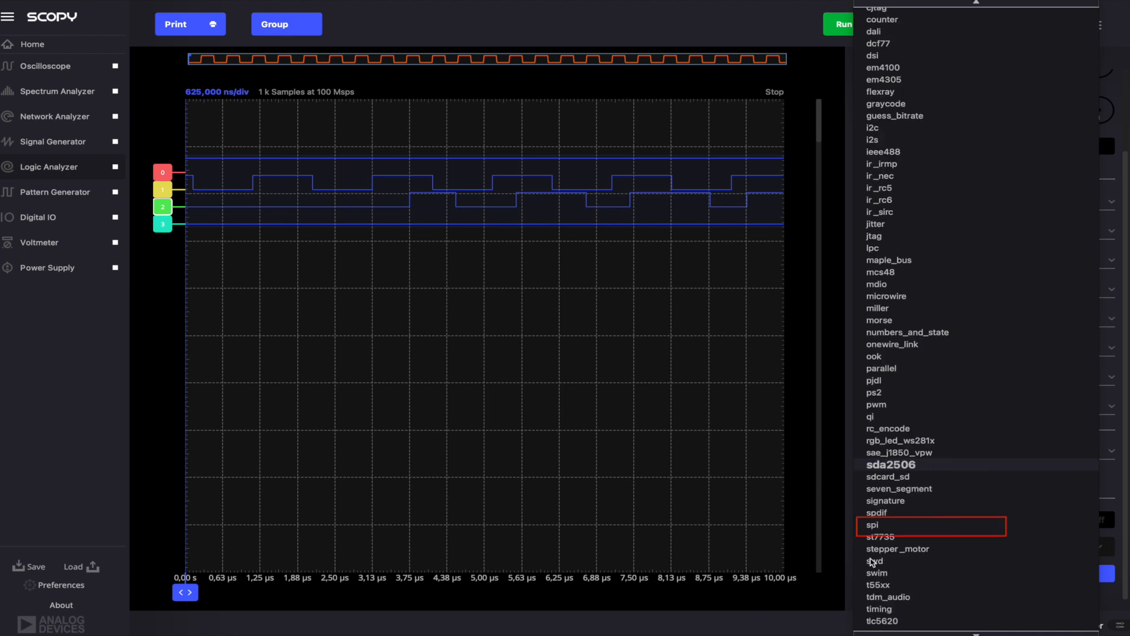
left_click(878, 525)
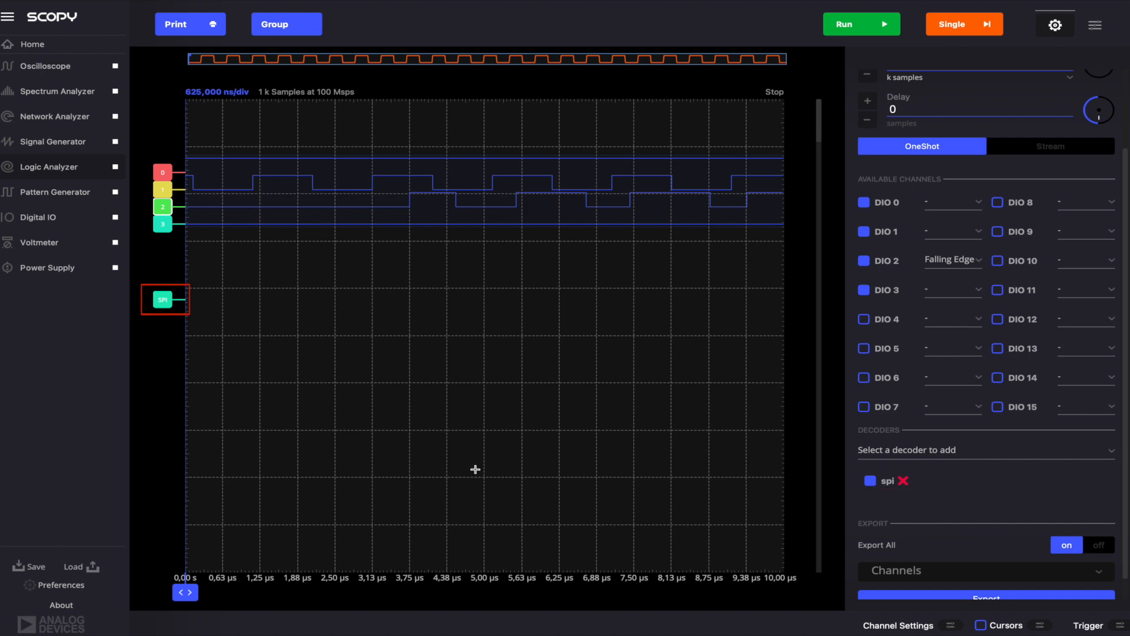
Step: Open the SPI decoder's channel settings and review the available stack decoders without choosing one
left_click(157, 297)
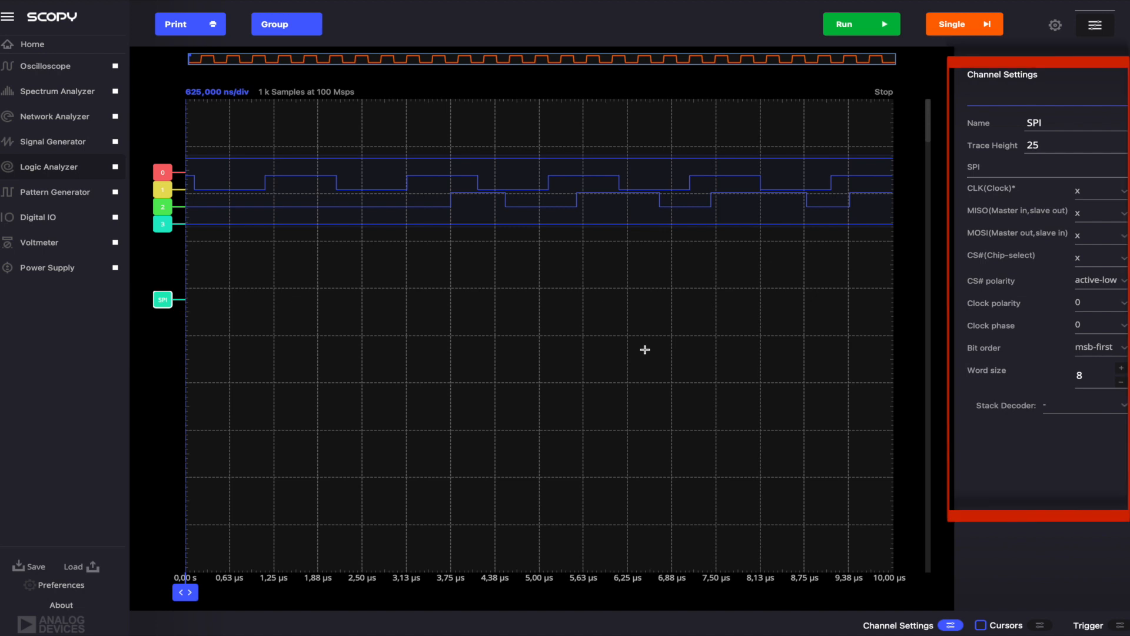
left_click(1105, 406)
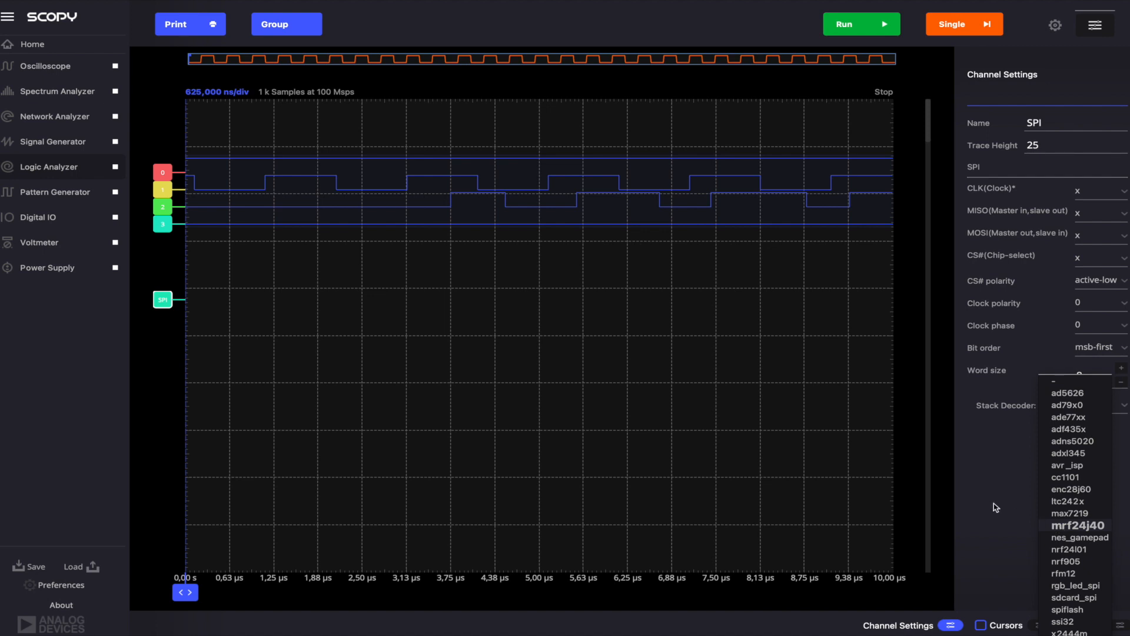
left_click(973, 484)
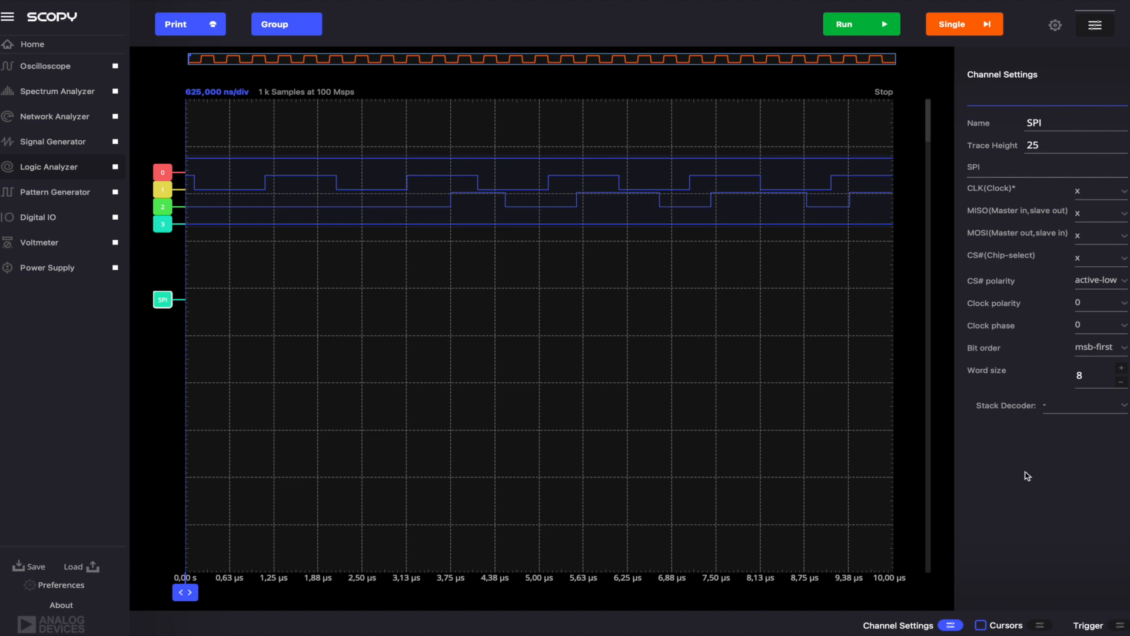
Step: Assign the SPI decoder's CLK to channel 0, MISO to 1, MOSI to 3 and CS# to 2
left_click(1097, 191)
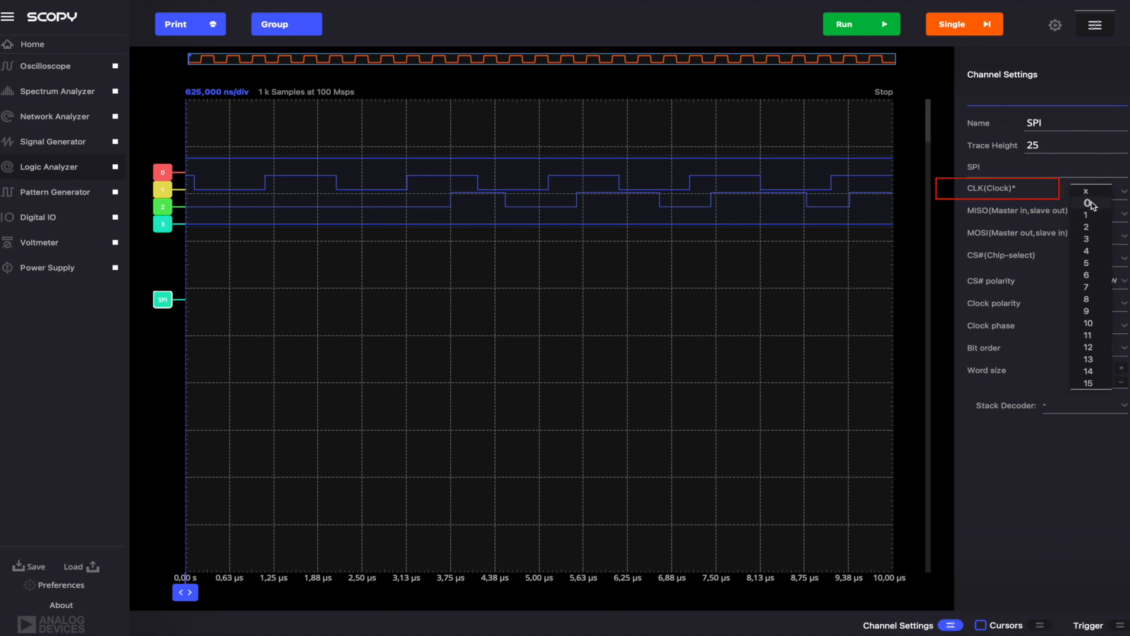
left_click(1091, 205)
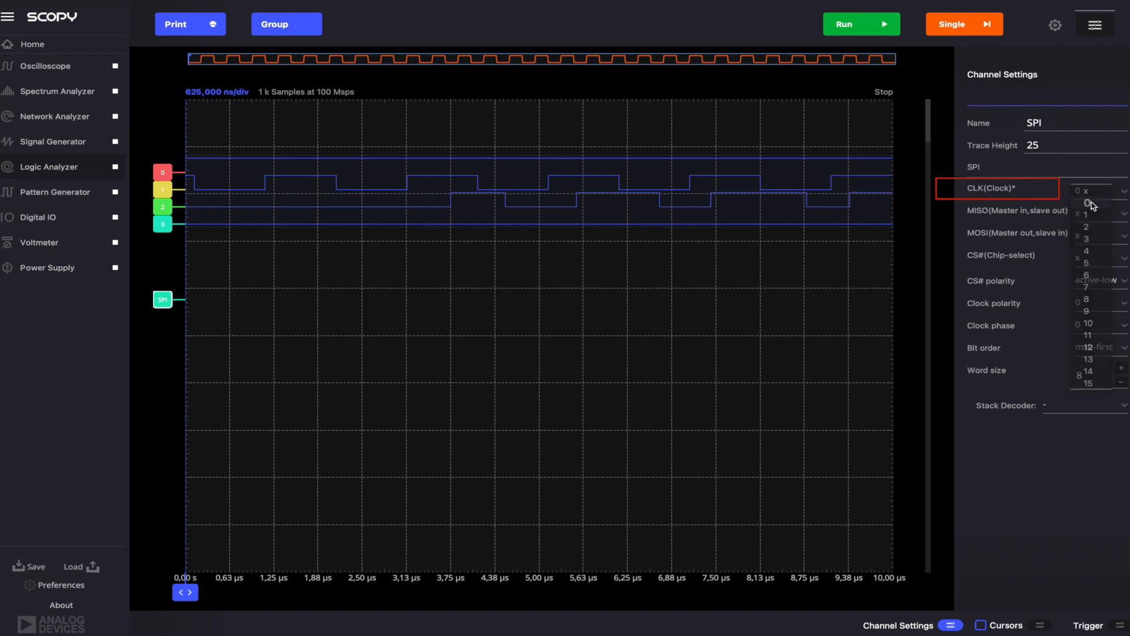
left_click(1100, 215)
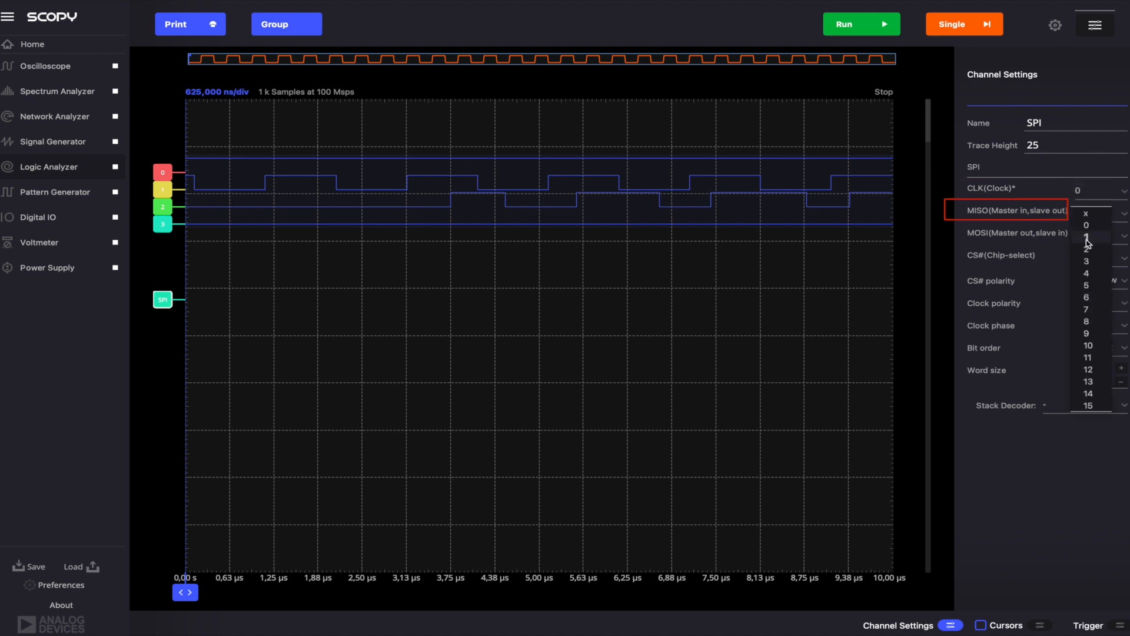
left_click(1087, 238)
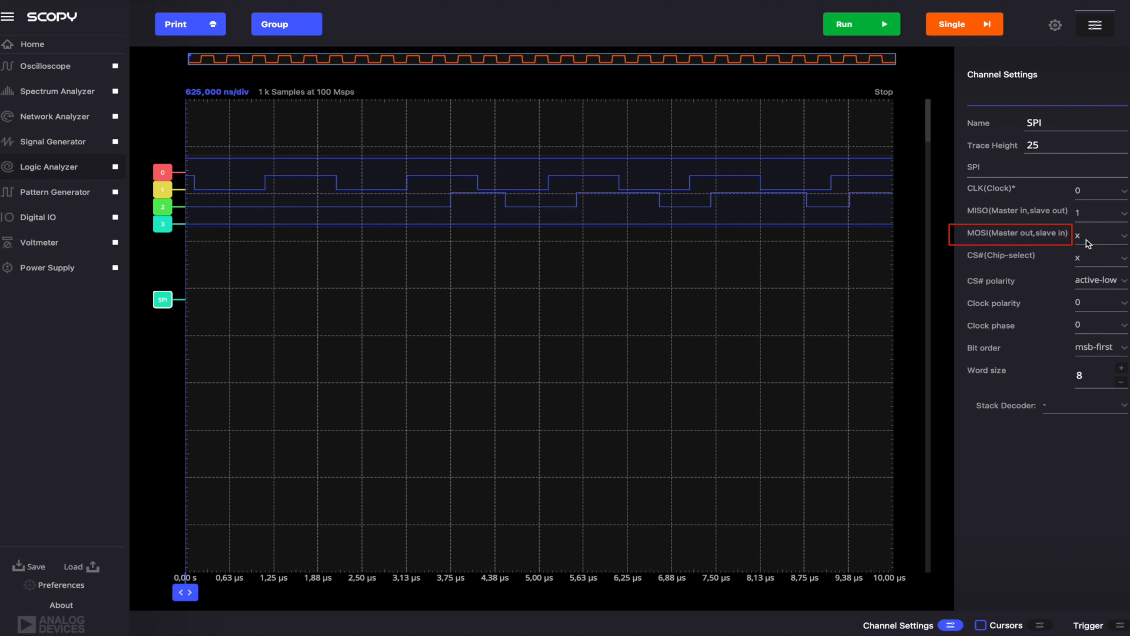
left_click(1089, 242)
left_click(1087, 285)
left_click(1106, 260)
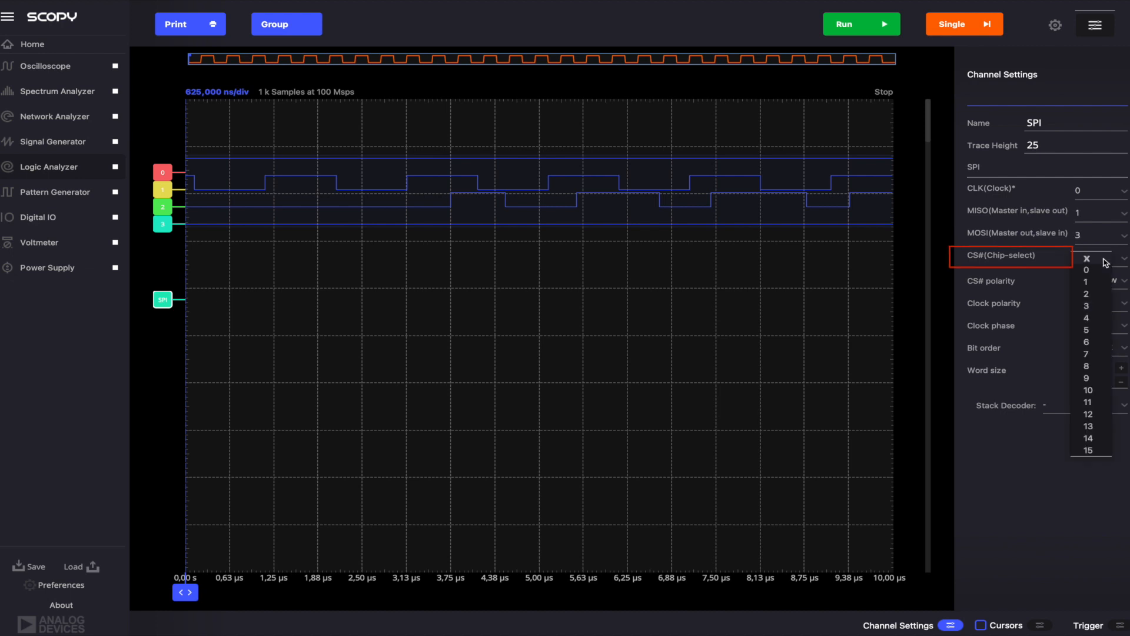
left_click(1091, 295)
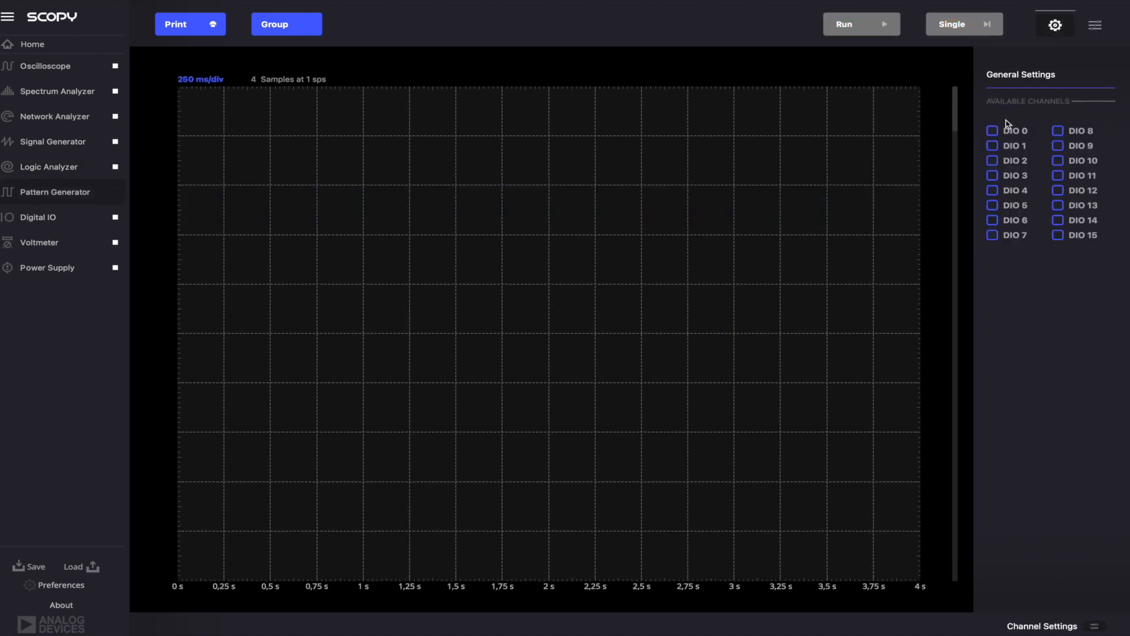
Step: In the Pattern Generator, enable channels DIO 0, DIO 1 and DIO 2 and space their traces apart
left_click(993, 131)
left_click(992, 146)
left_click(993, 160)
left_click_drag(149, 174, 147, 211)
Step: Group the traces of channels 0, 1 and 2 in the Pattern Generator plot
left_click(267, 26)
left_click(157, 161)
left_click(150, 209)
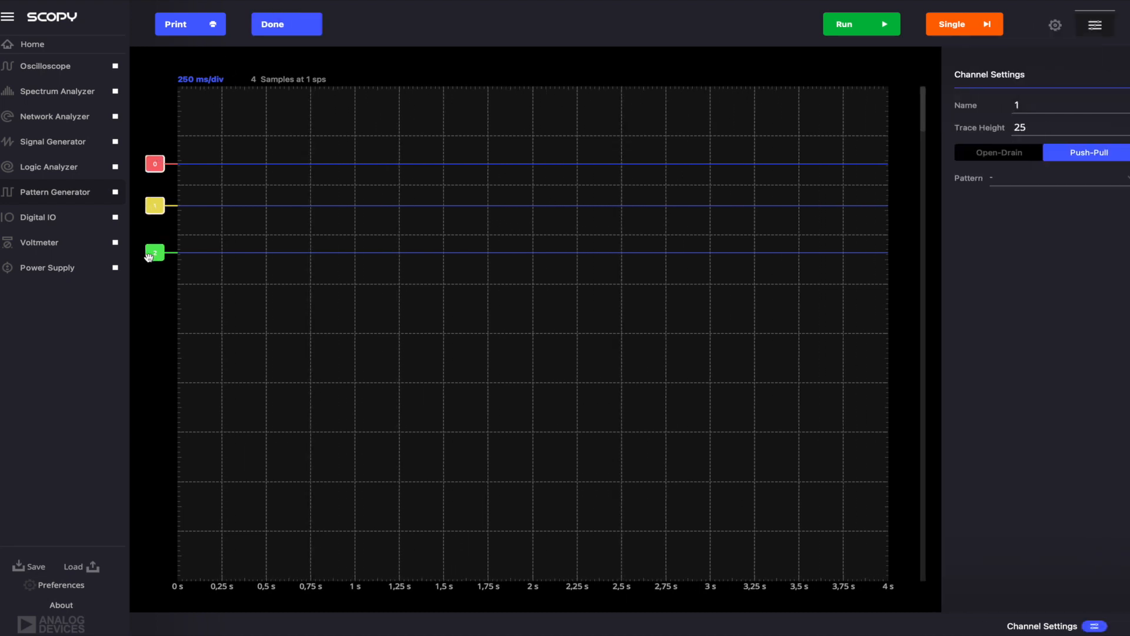
left_click(155, 252)
Step: Assign the SPI pattern to the grouped channels and set its inter frame space to 4
left_click(1068, 245)
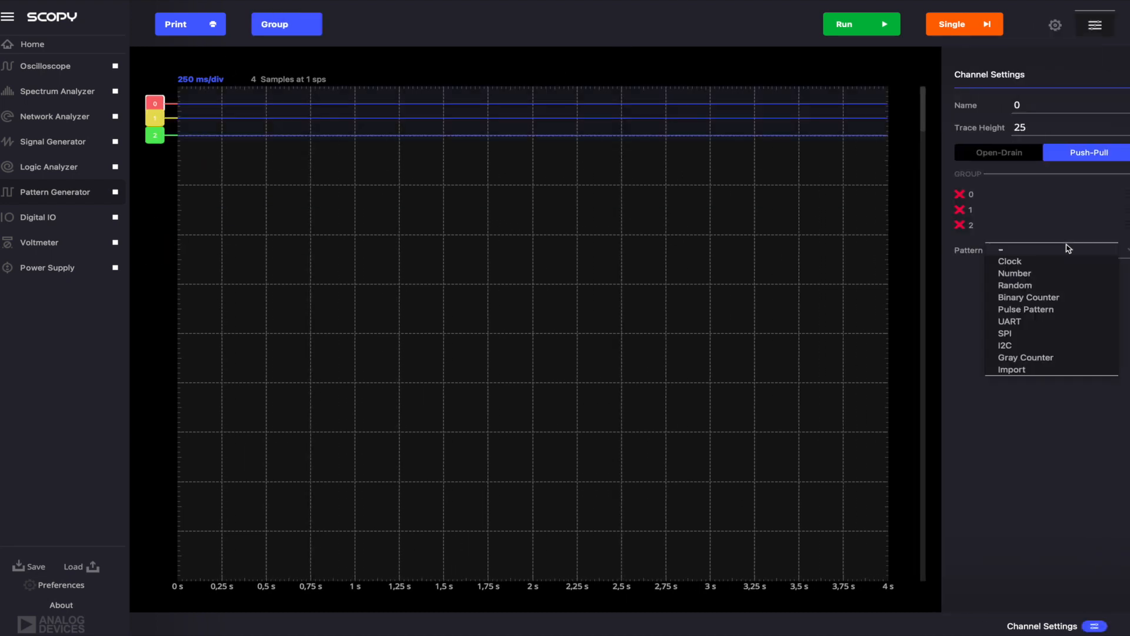
left_click(1010, 333)
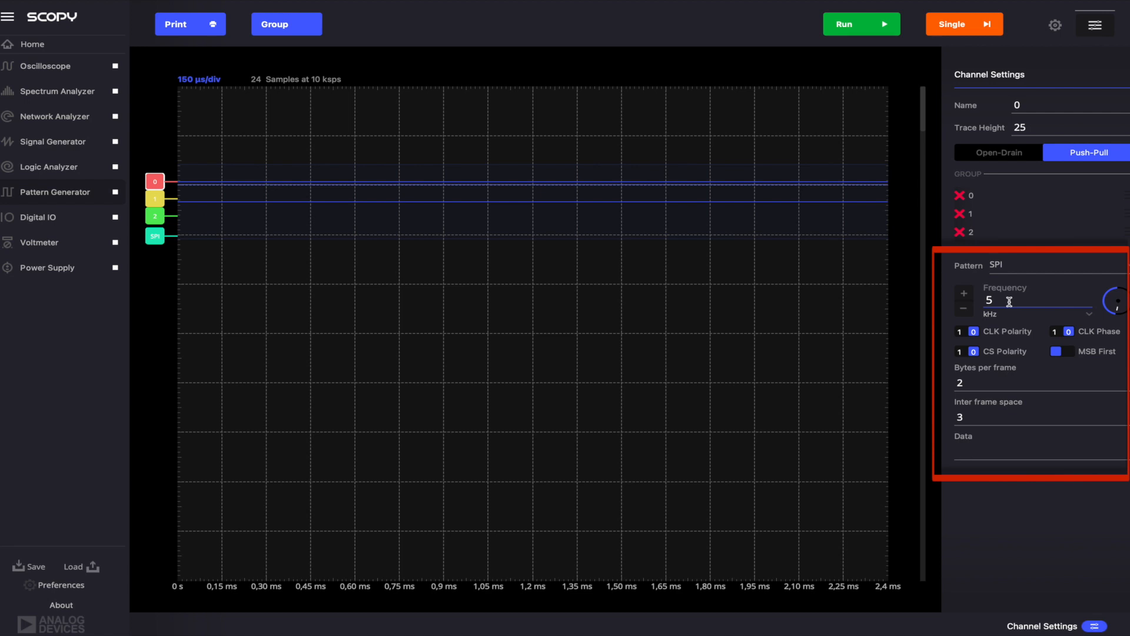
double_click(973, 417)
type("4")
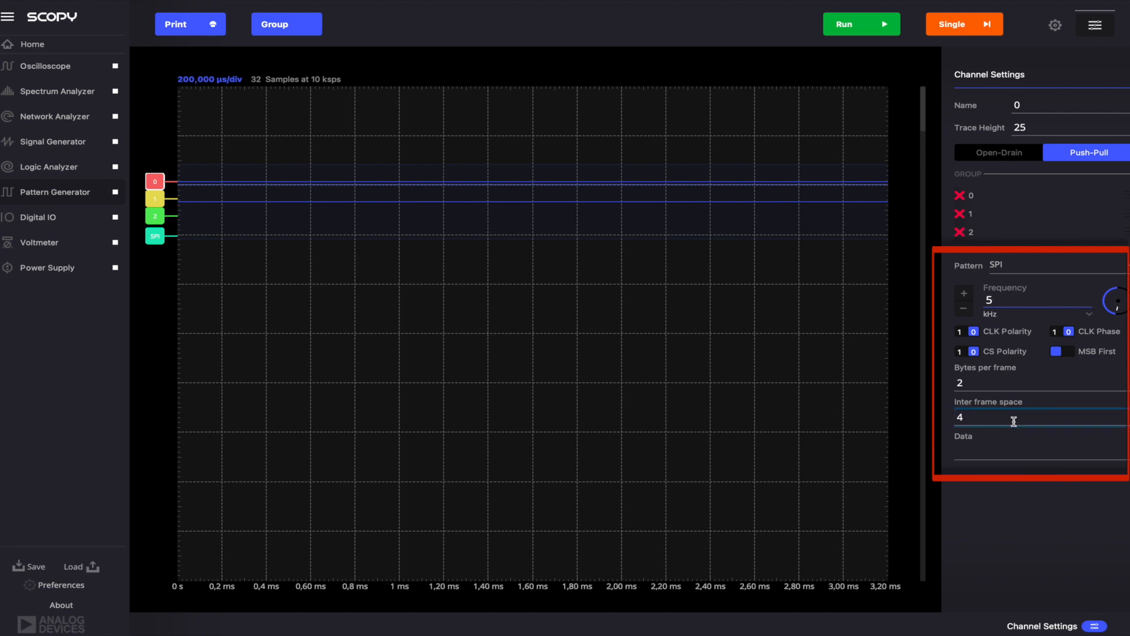
Step: Set the SPI pattern's data to AB CD EF 16 and start the Pattern Generator
left_click(1021, 447)
left_click(1008, 453)
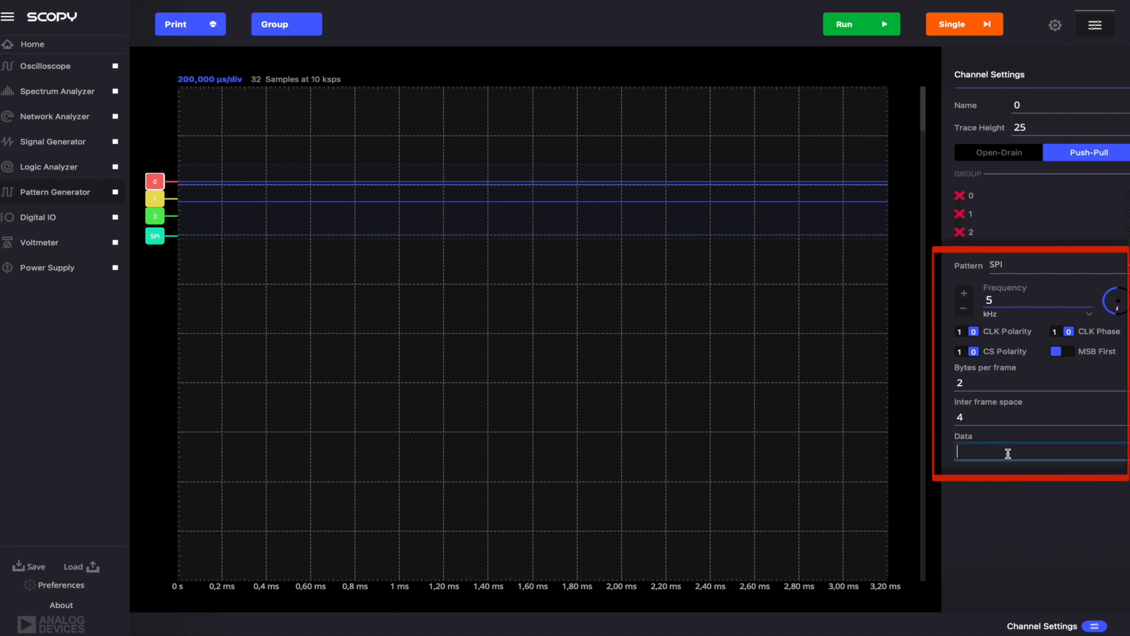
type("AB CD EF")
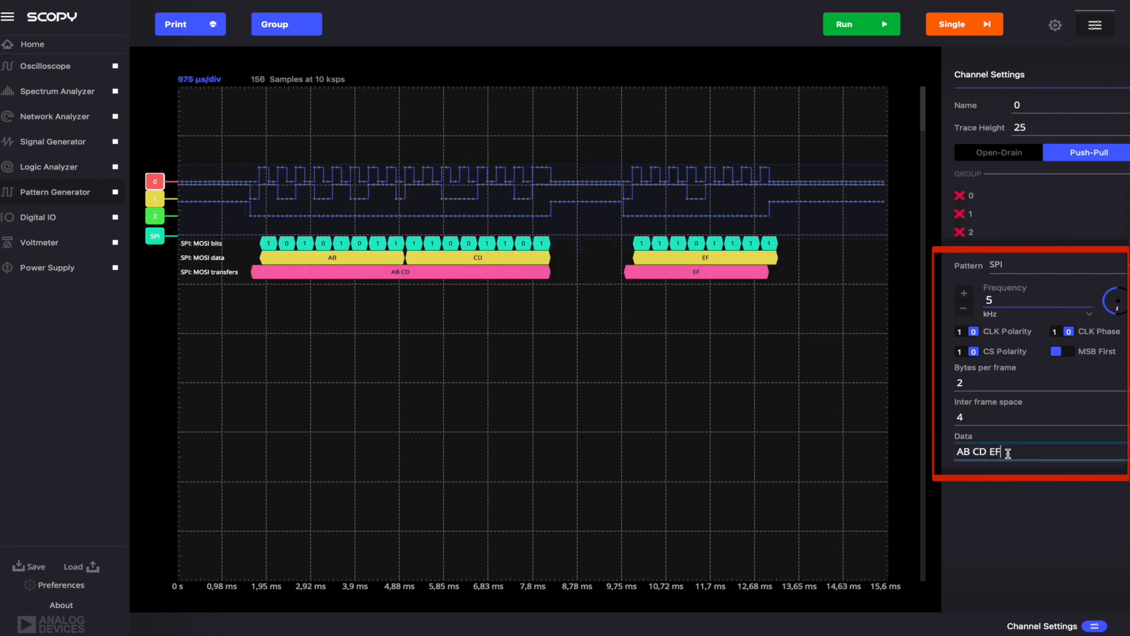
type(" 16")
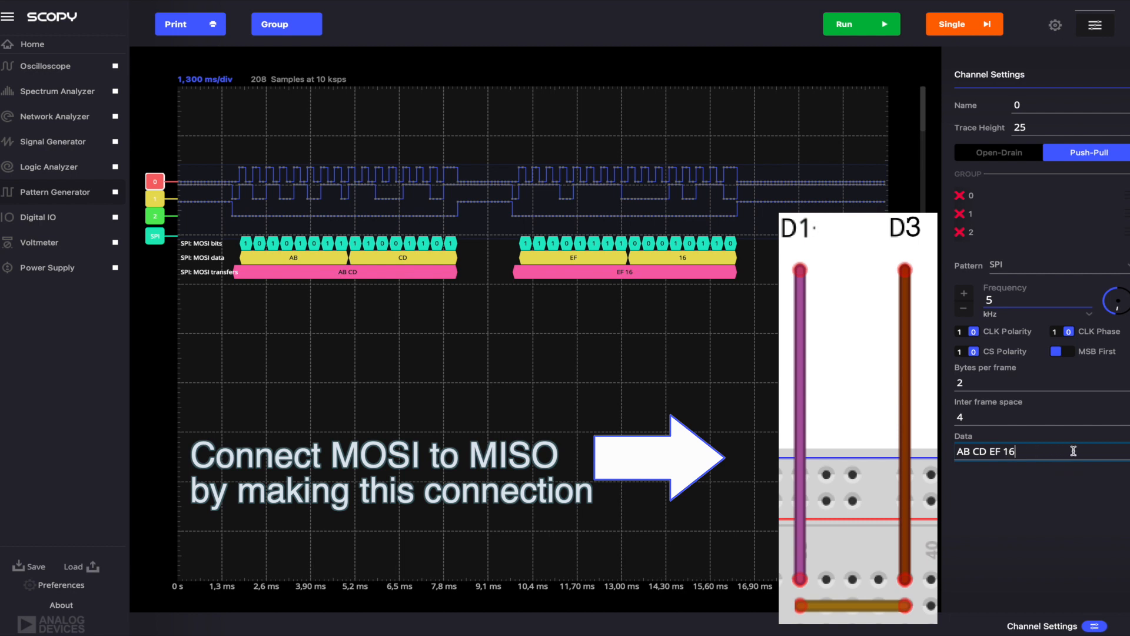
left_click(116, 193)
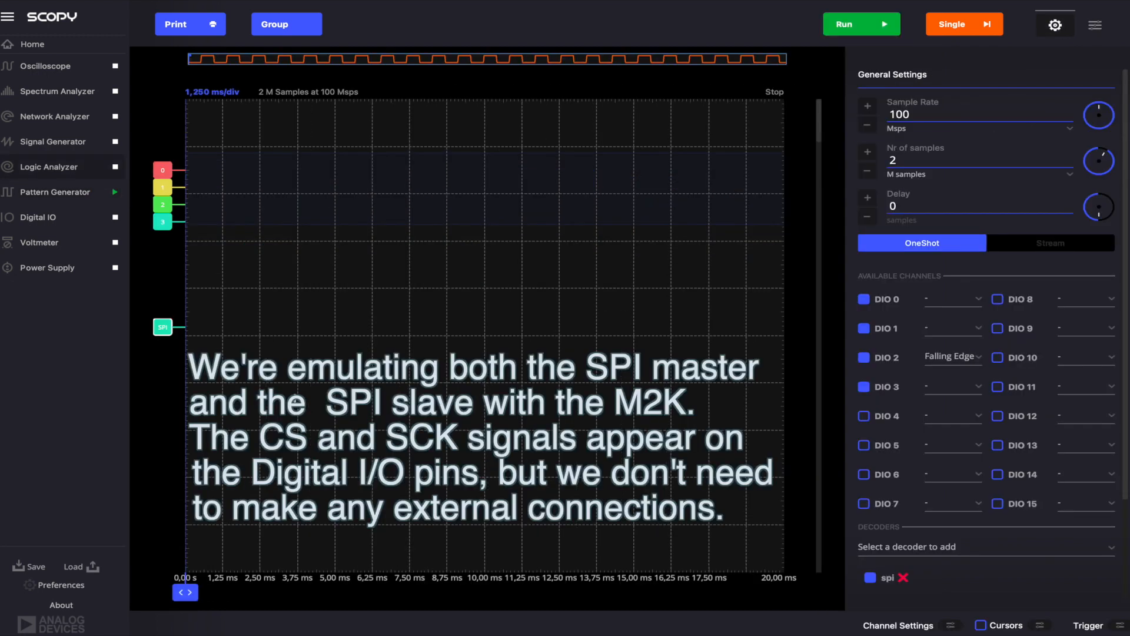
Step: Set the Logic Analyzer to a 50 Msps sample rate and 1 M samples, and run a single capture
double_click(960, 117)
type("50M")
key("Return")
left_click(998, 164)
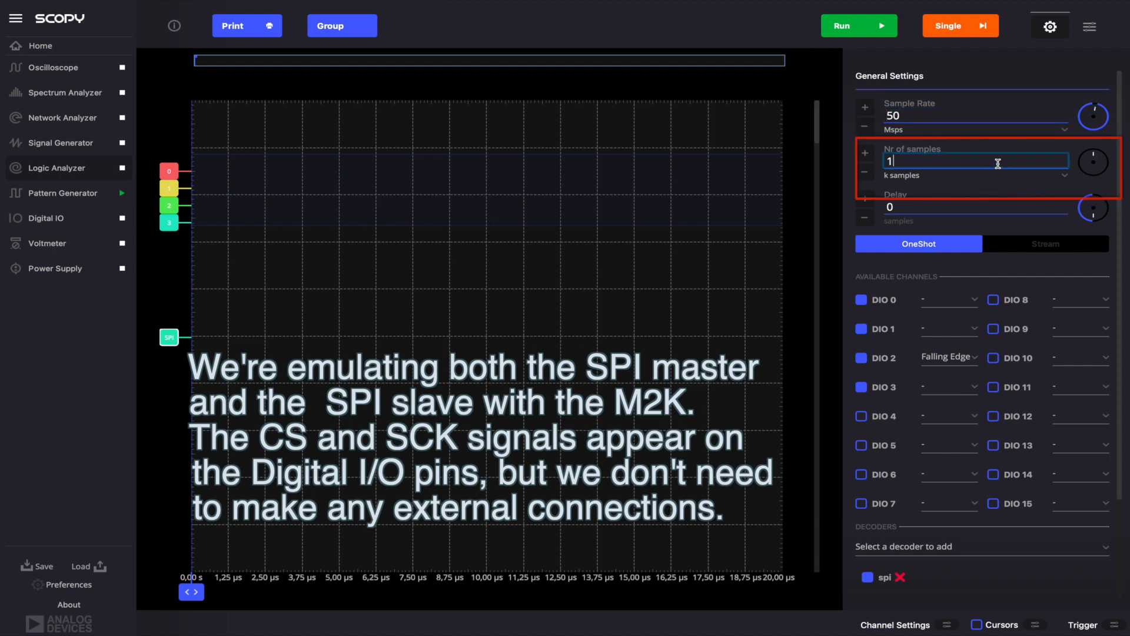
type("M")
key("Return")
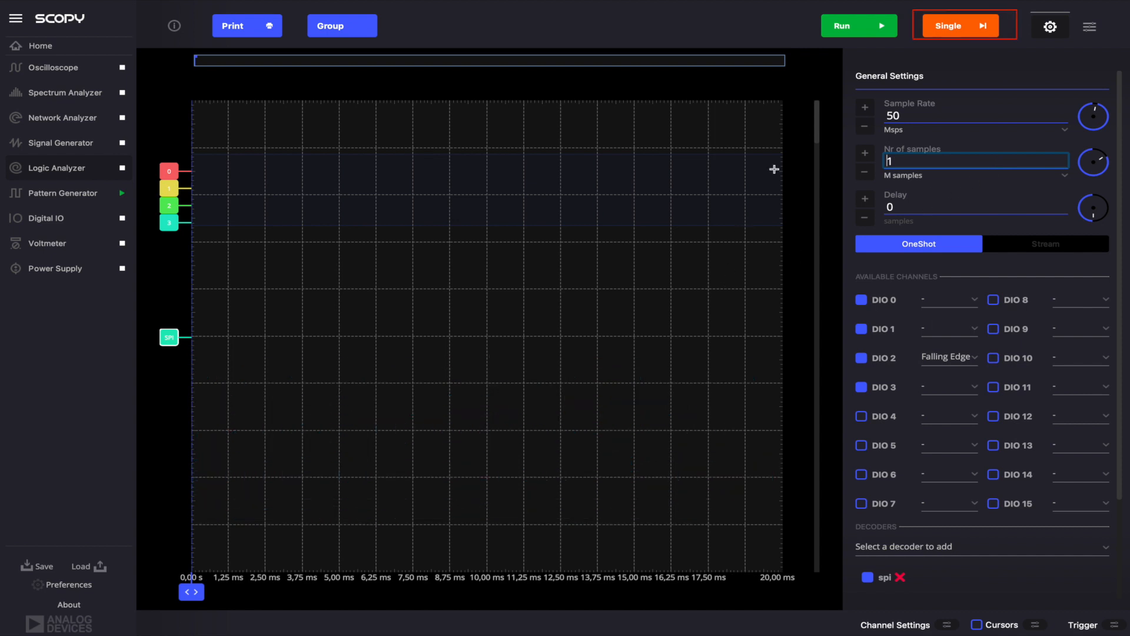
left_click(958, 29)
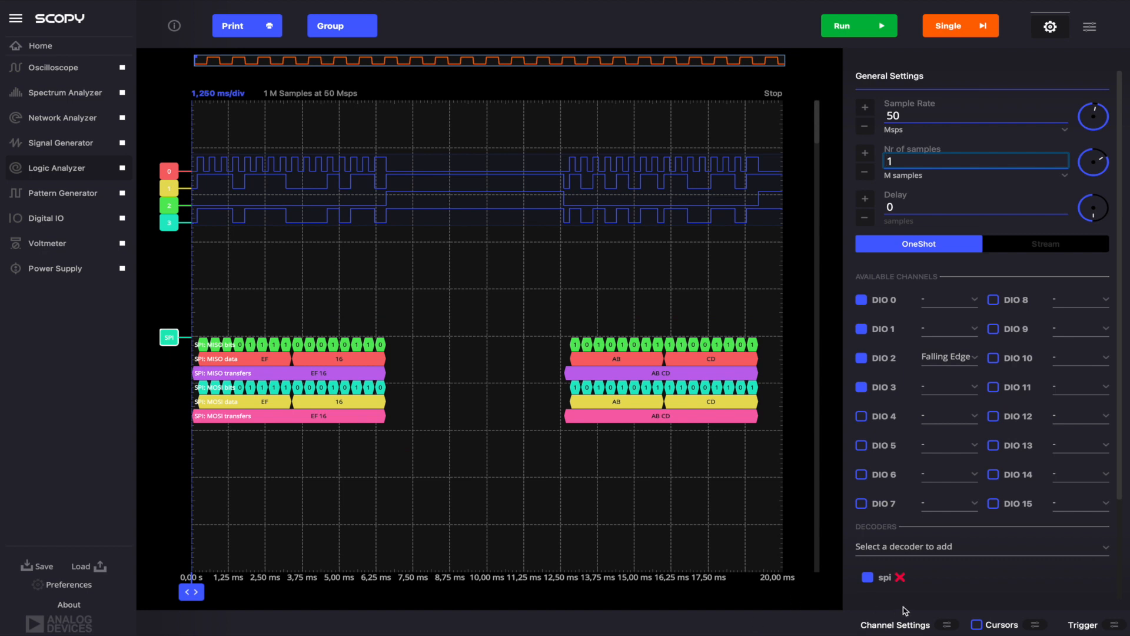
Step: Turn on the cursors and place them at about 3.39 ms and 6.53 ms, around the second byte of the first SPI transfer
left_click(979, 626)
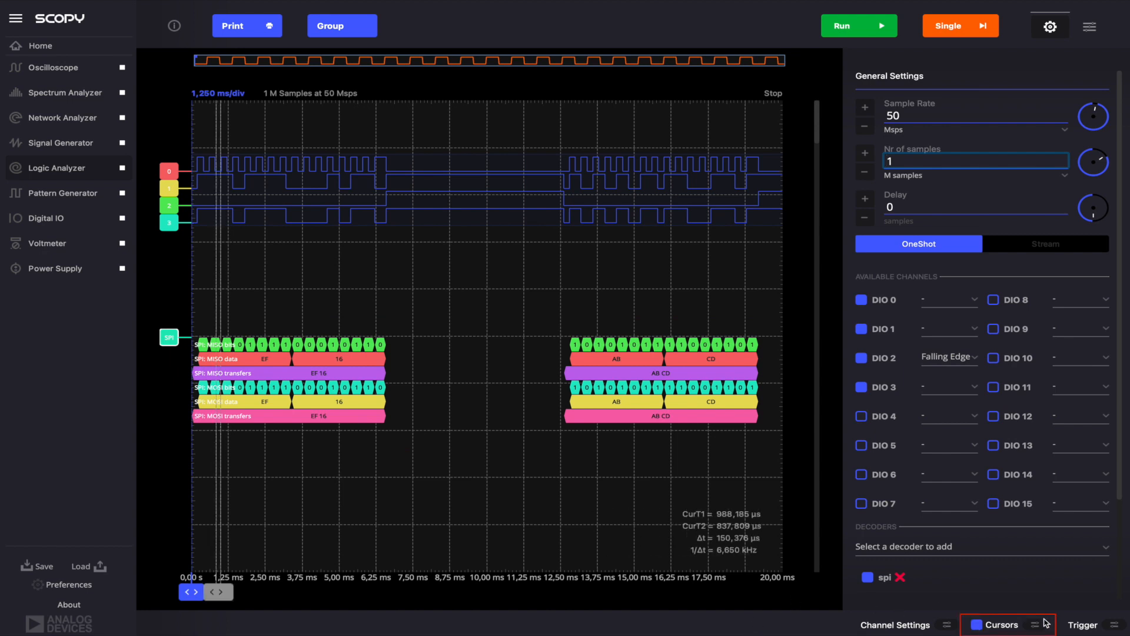
left_click(1037, 625)
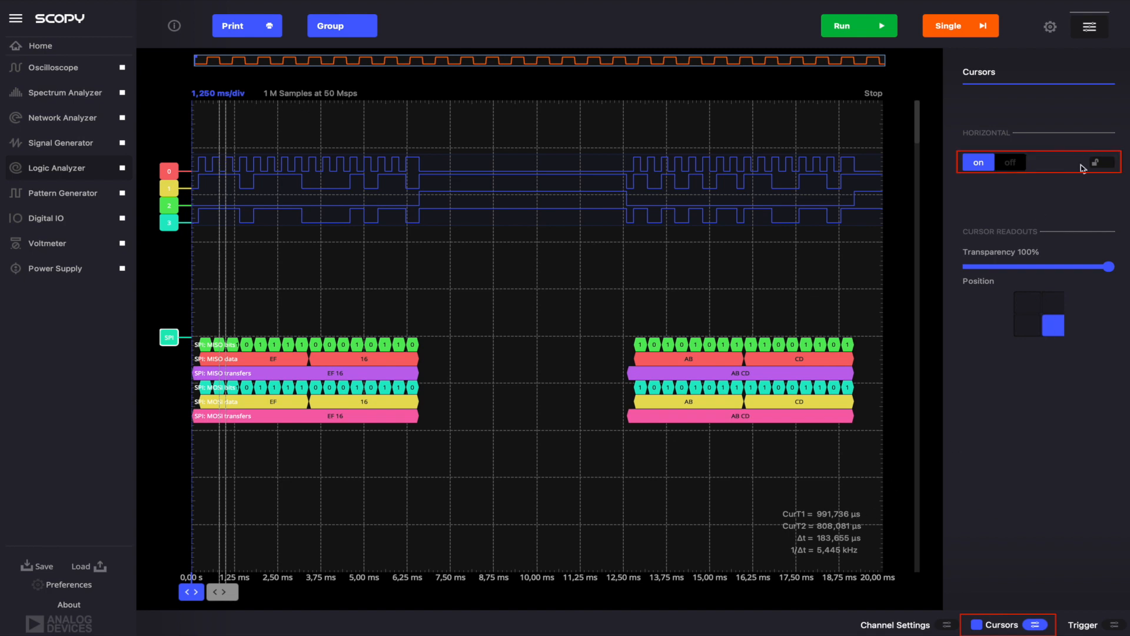
left_click(1109, 163)
left_click(1109, 164)
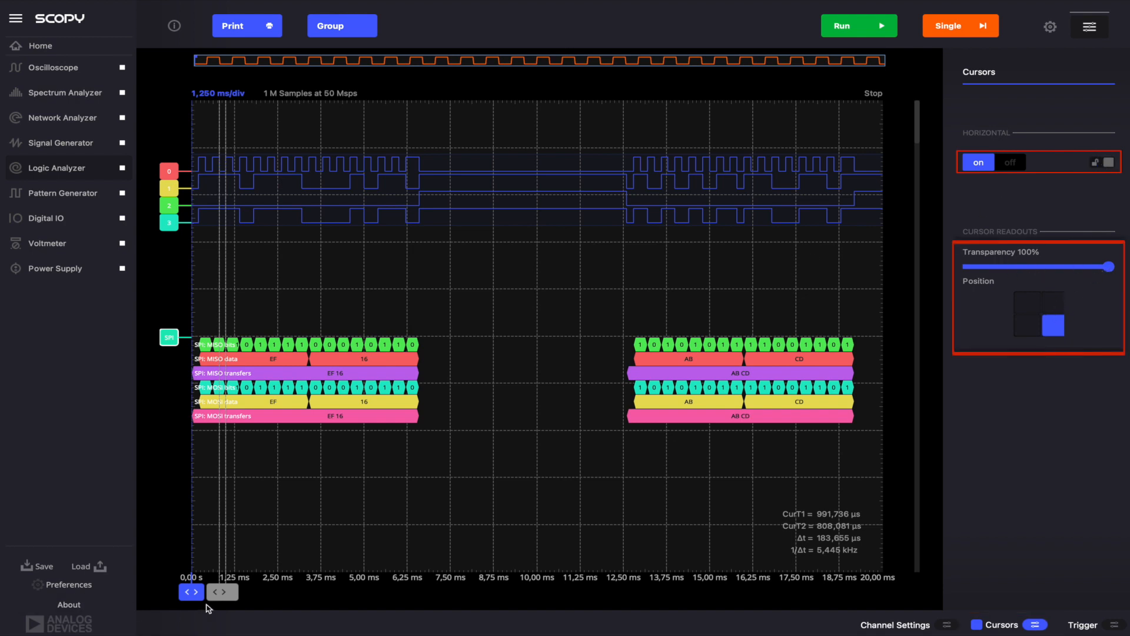
mouse_move(221, 593)
left_mouse_down()
mouse_move(278, 603)
mouse_move(413, 588)
left_mouse_up()
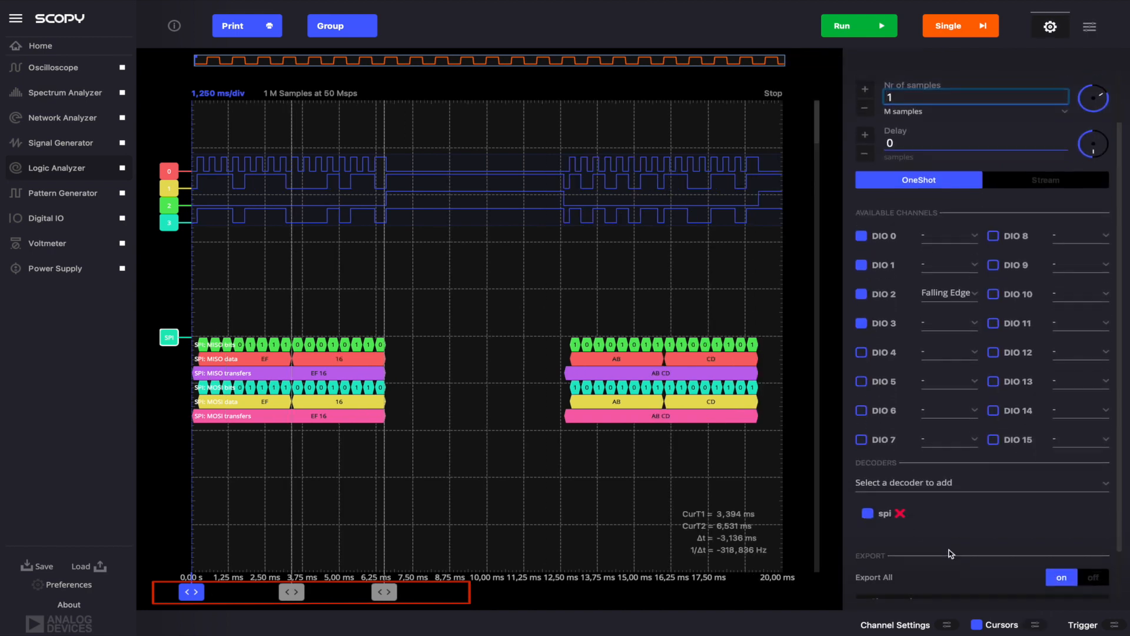
Step: Examine the export options in the general settings and the list of channels that can be exported
scroll(948, 550, "down", 2)
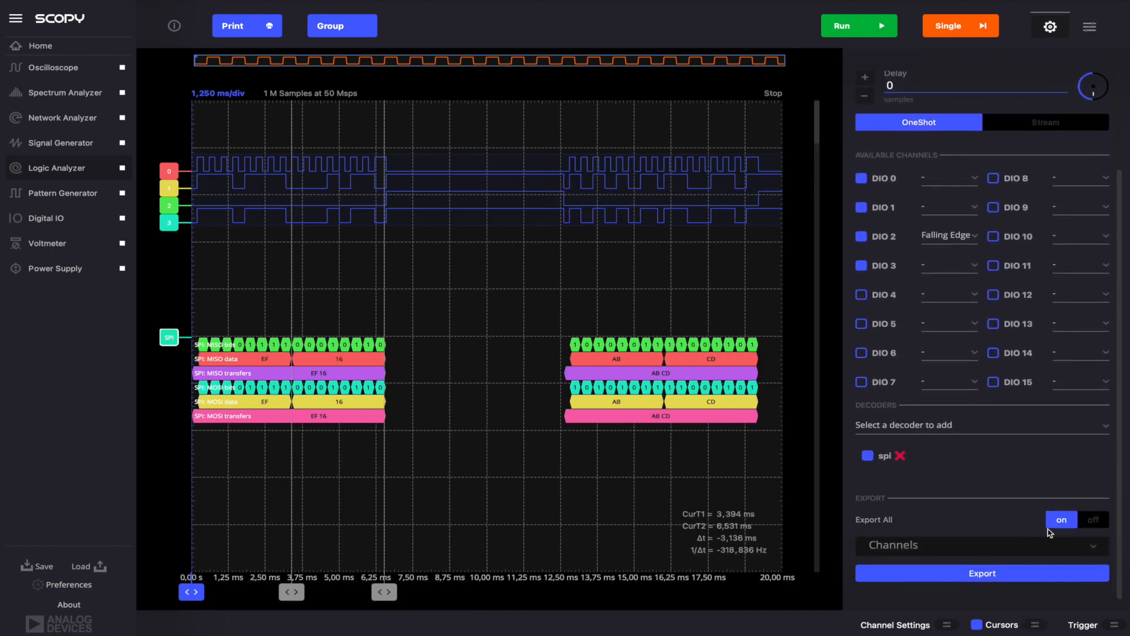
left_click(1057, 548)
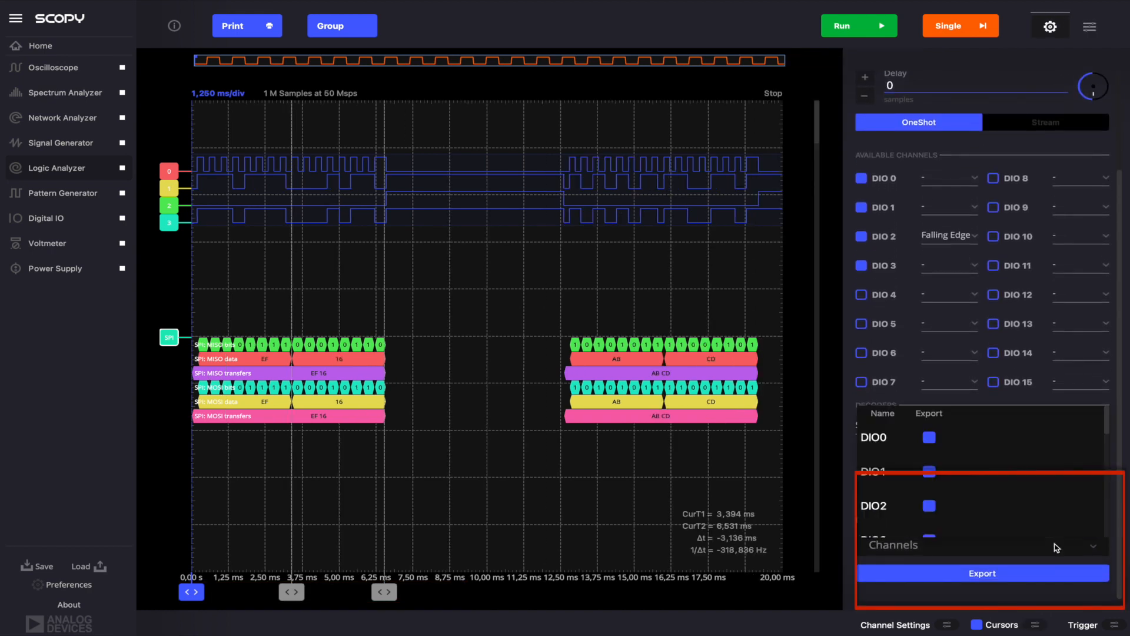
scroll(974, 483, "down", 2)
scroll(973, 483, "down", 3)
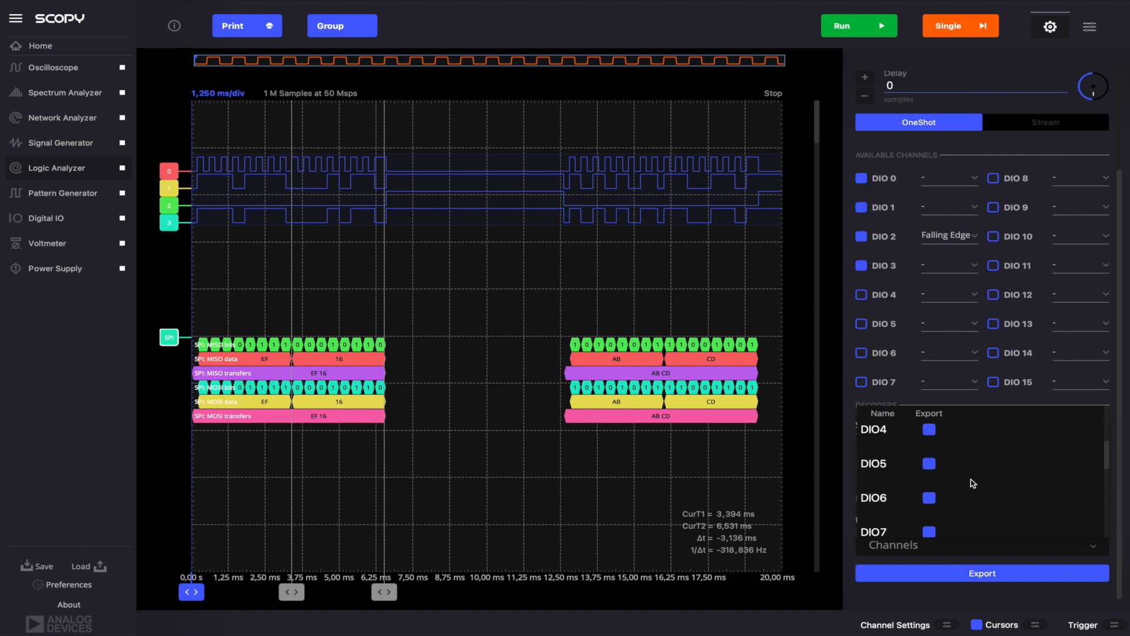
scroll(973, 483, "up", 5)
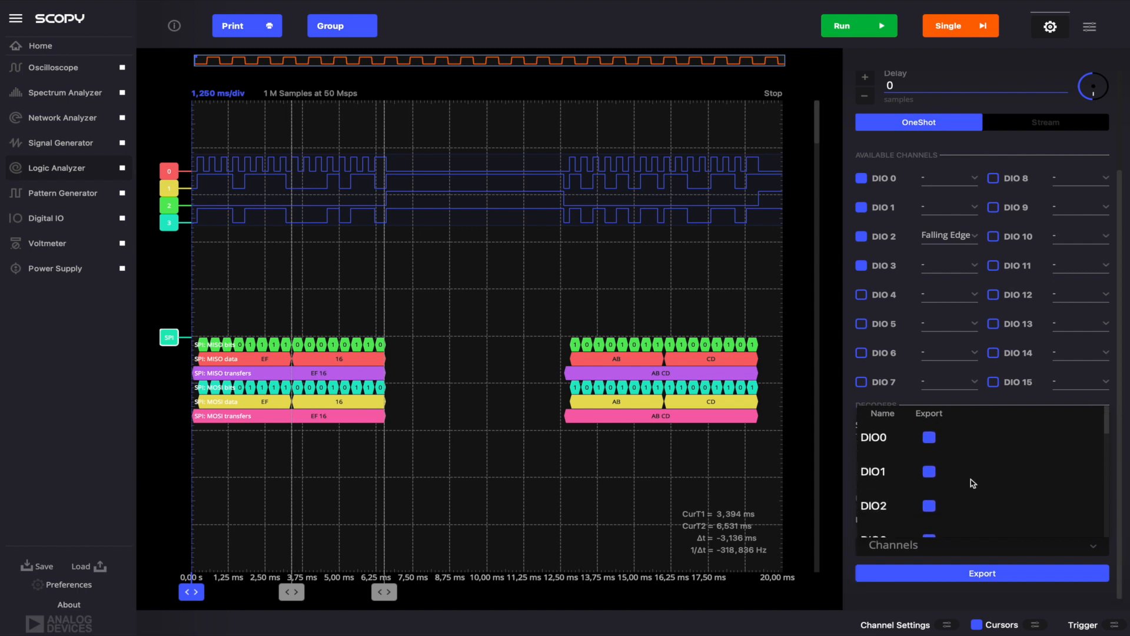
scroll(973, 483, "down", 2)
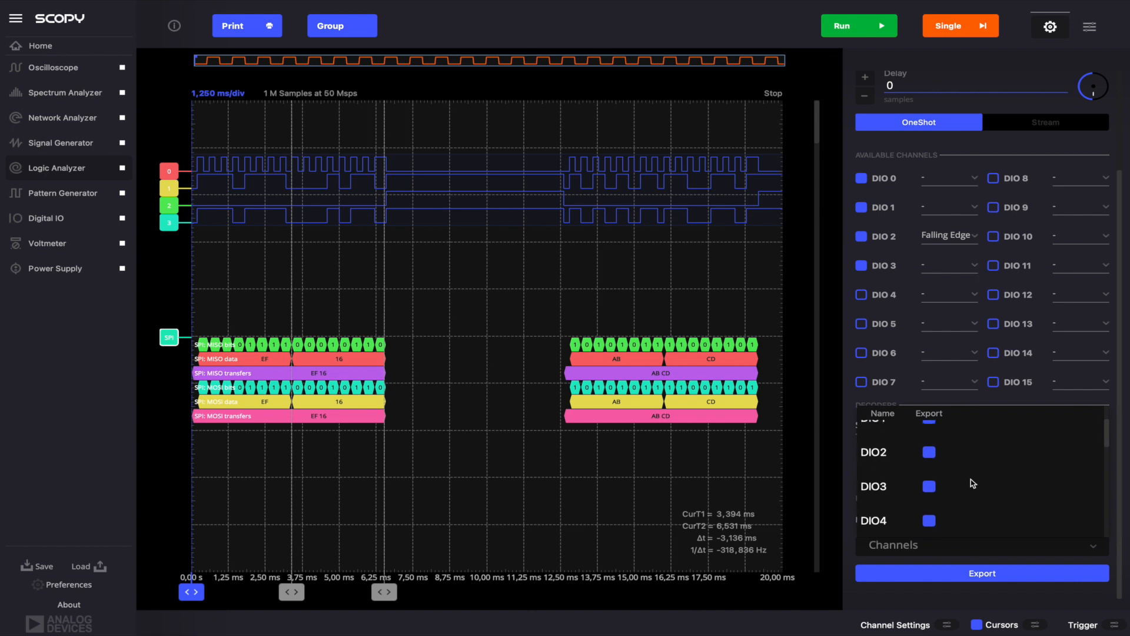
Step: Close the export channel list and examine the trigger mode and trigger logic choices in the trigger settings
left_click(991, 492)
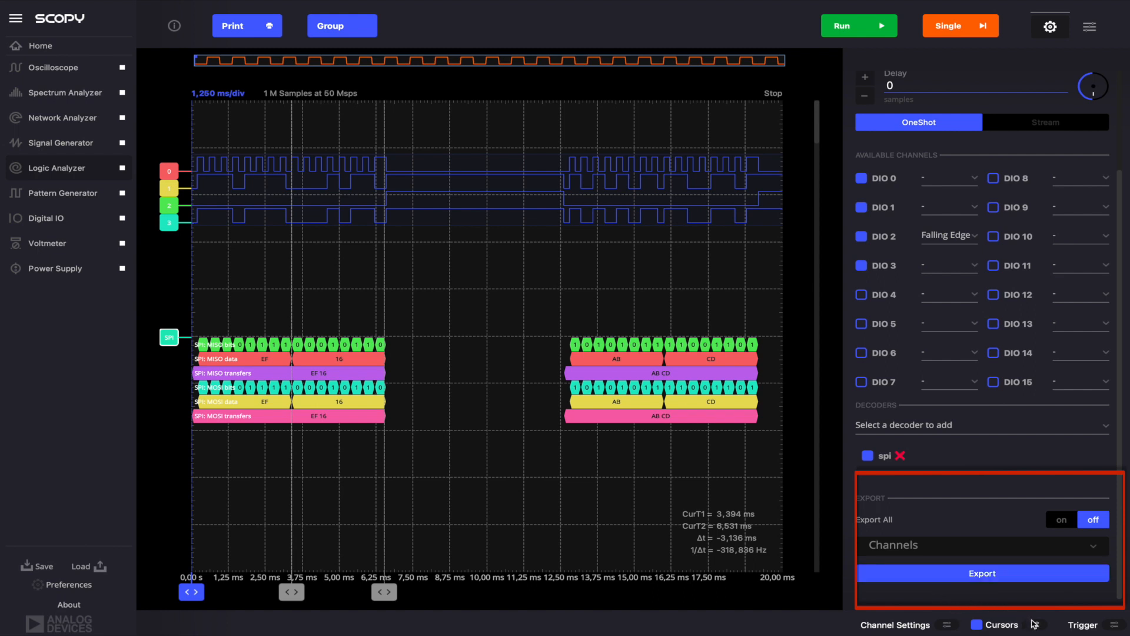
left_click(1115, 626)
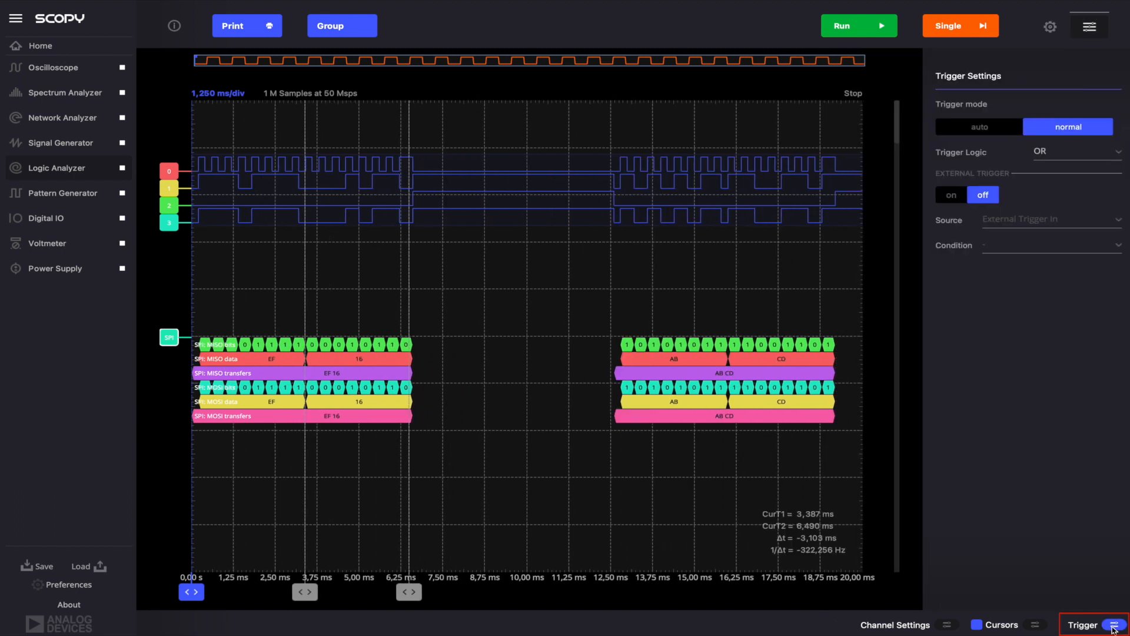
left_click(1004, 131)
left_click(1049, 132)
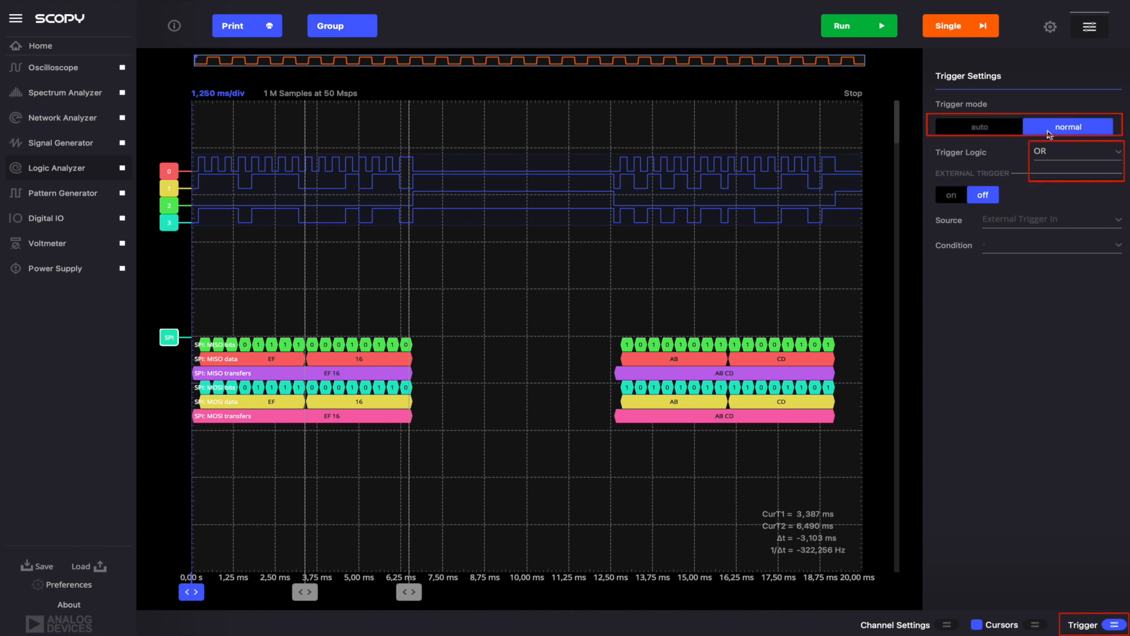
left_click(1113, 156)
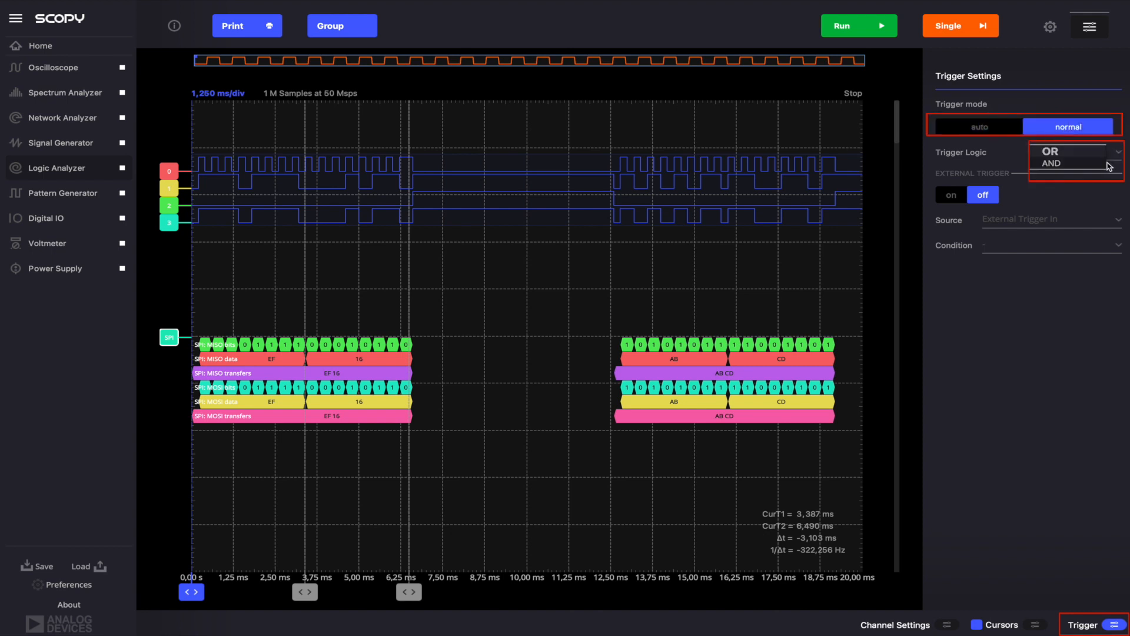
left_click(1104, 154)
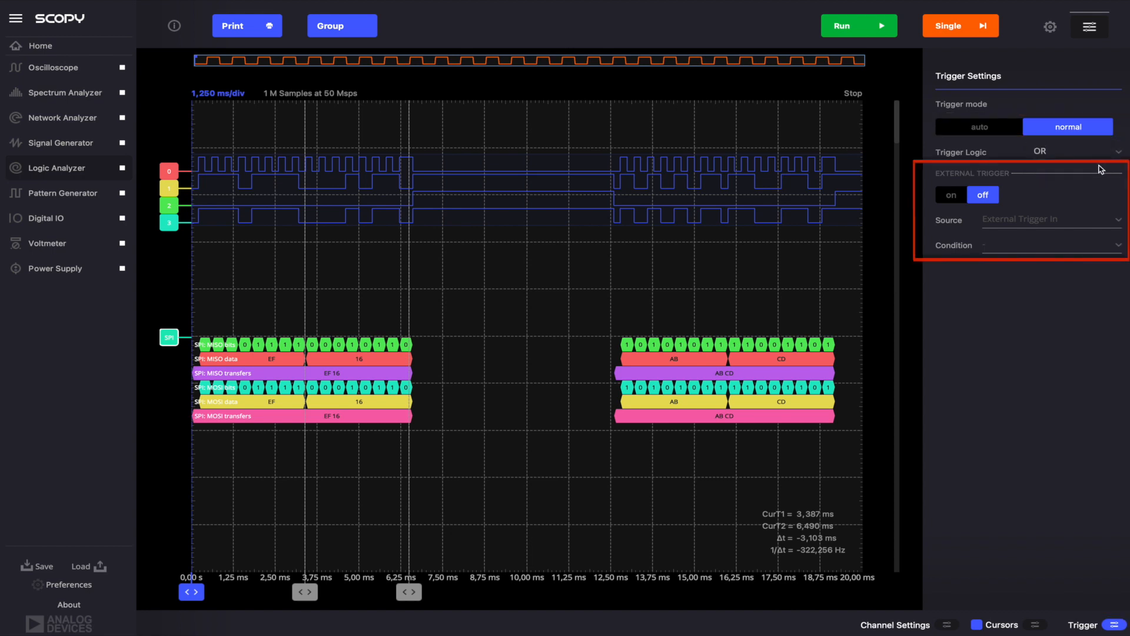
Step: Turn on the external trigger and set its source to Oscilloscope
left_click(951, 198)
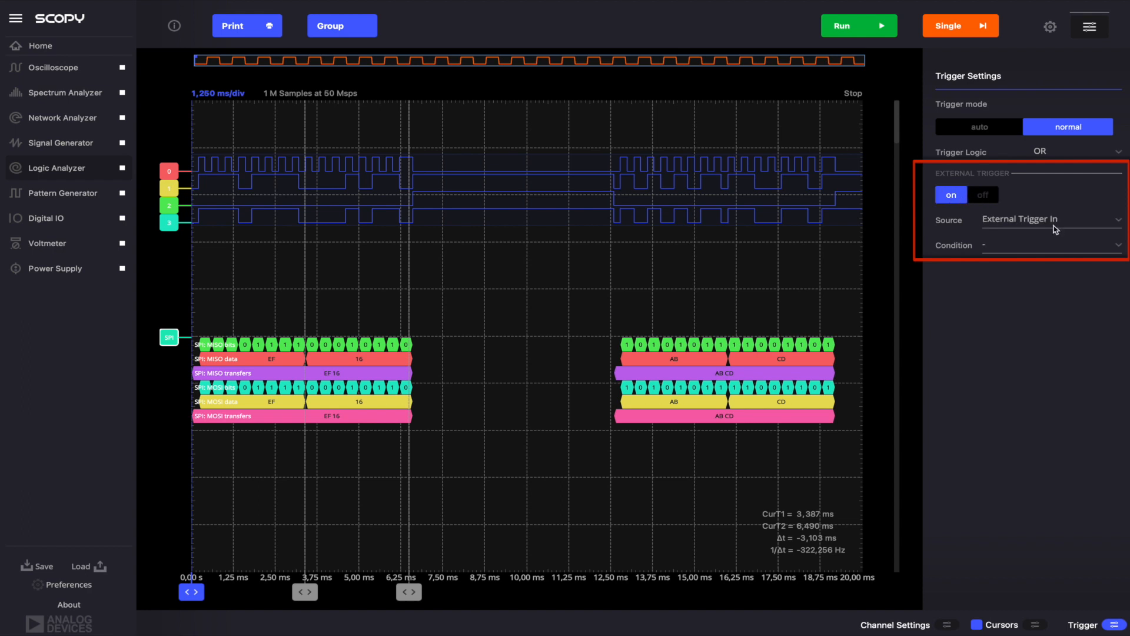
left_click(1120, 222)
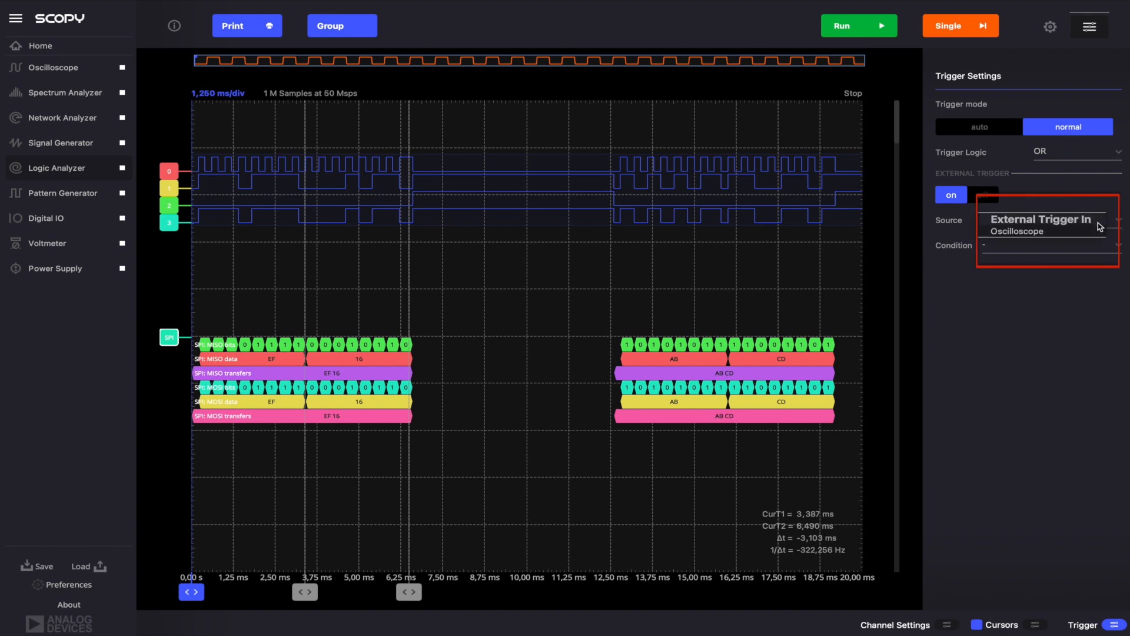
left_click(1099, 231)
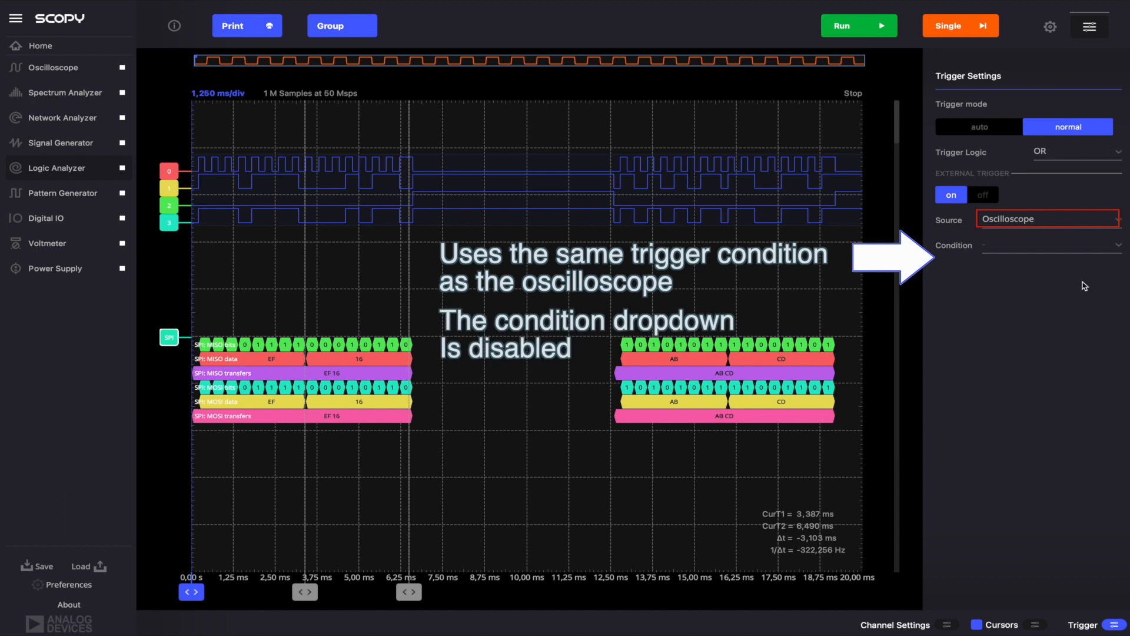
Step: Switch the external trigger's source to External Trigger In and set its condition to Rising Edge
left_click(1097, 222)
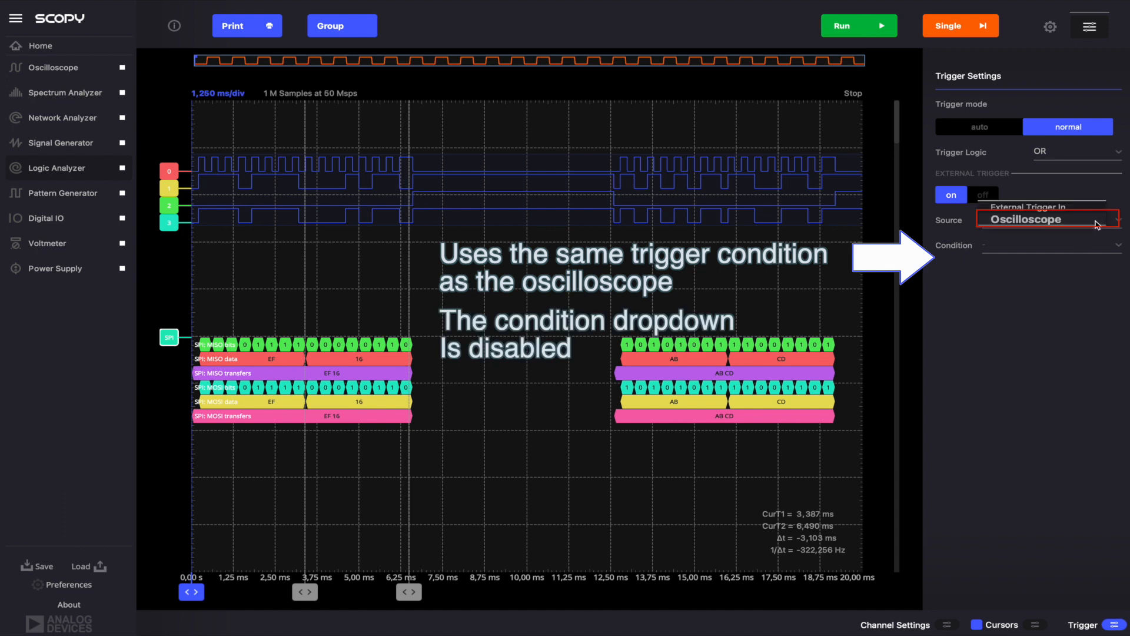
left_click(1083, 208)
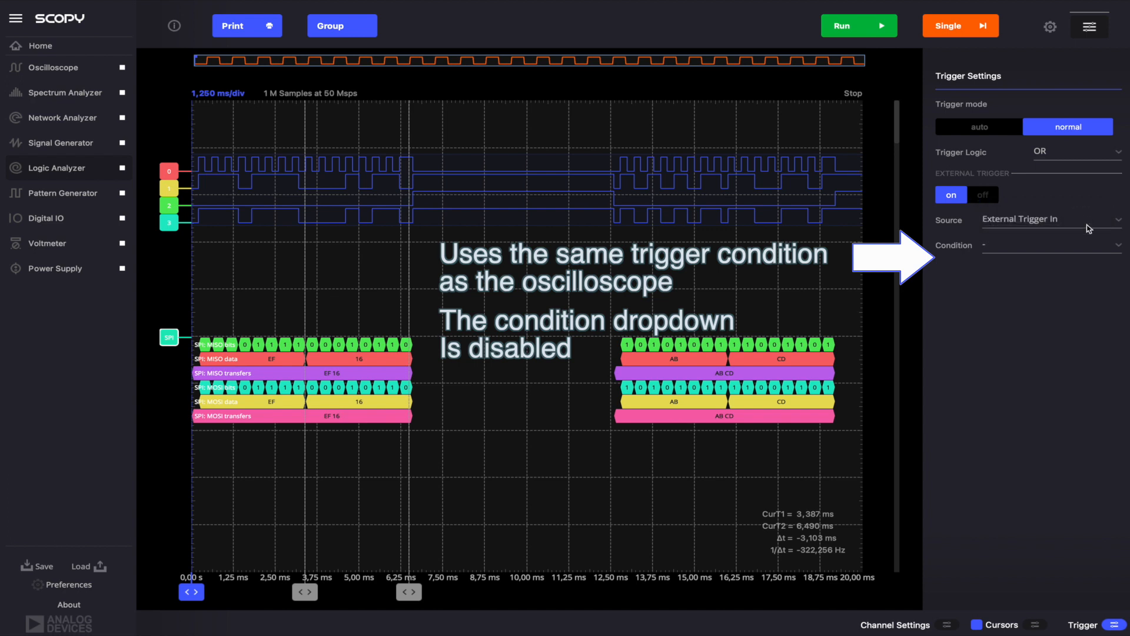
left_click(1116, 247)
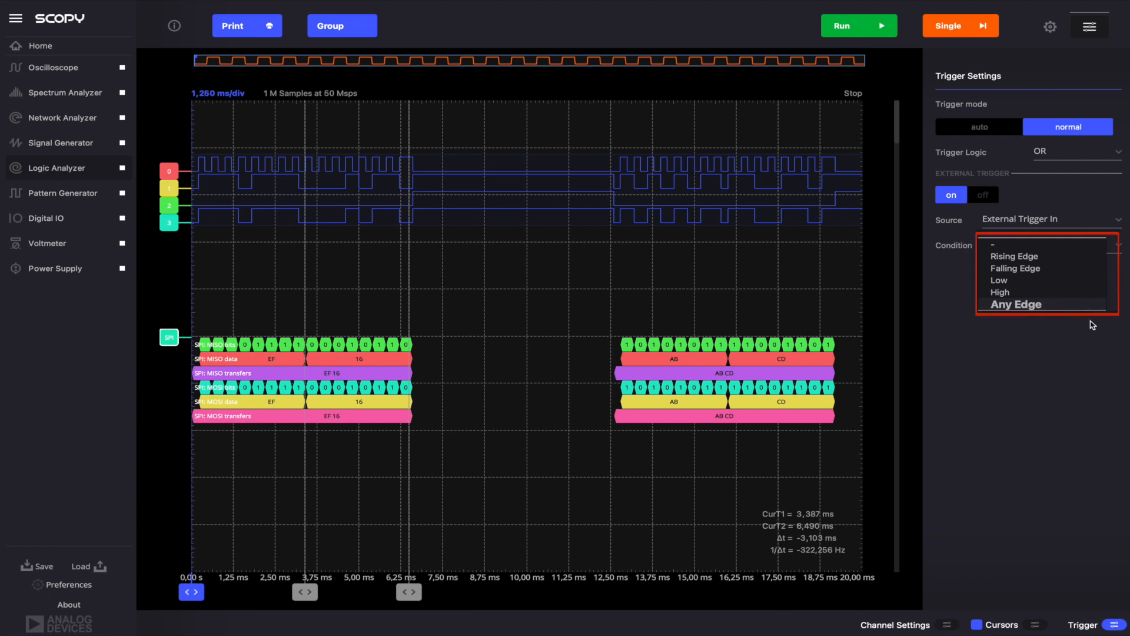
left_click(1071, 259)
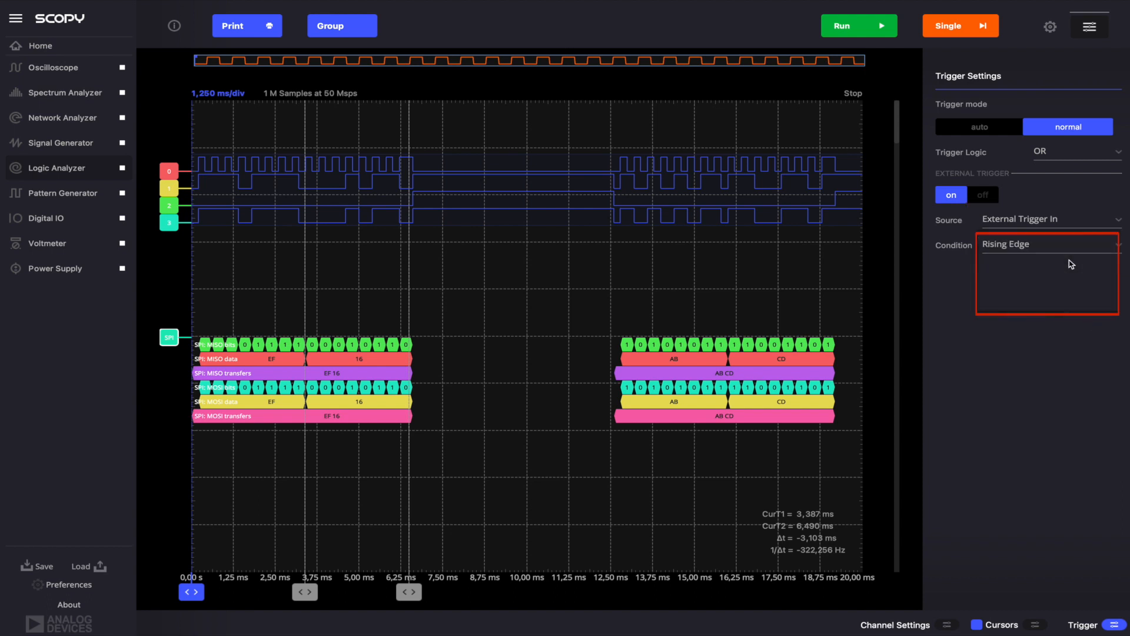